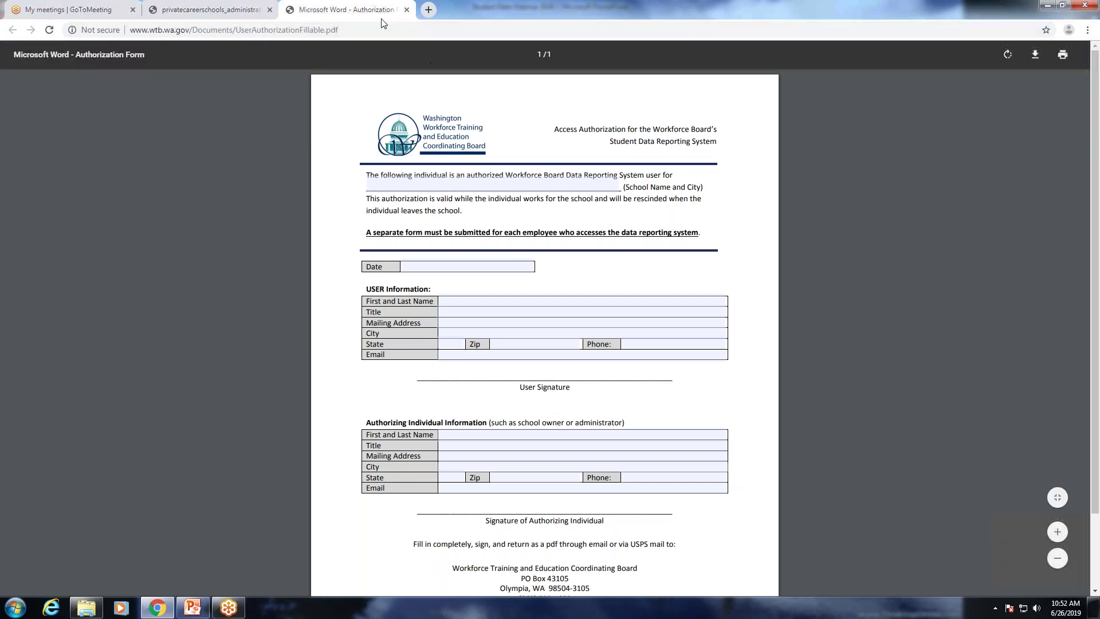
Close the 'Microsoft Word - Authorization Form' PDF tab to get back to the Annual Student Data Report page.
left_click(406, 10)
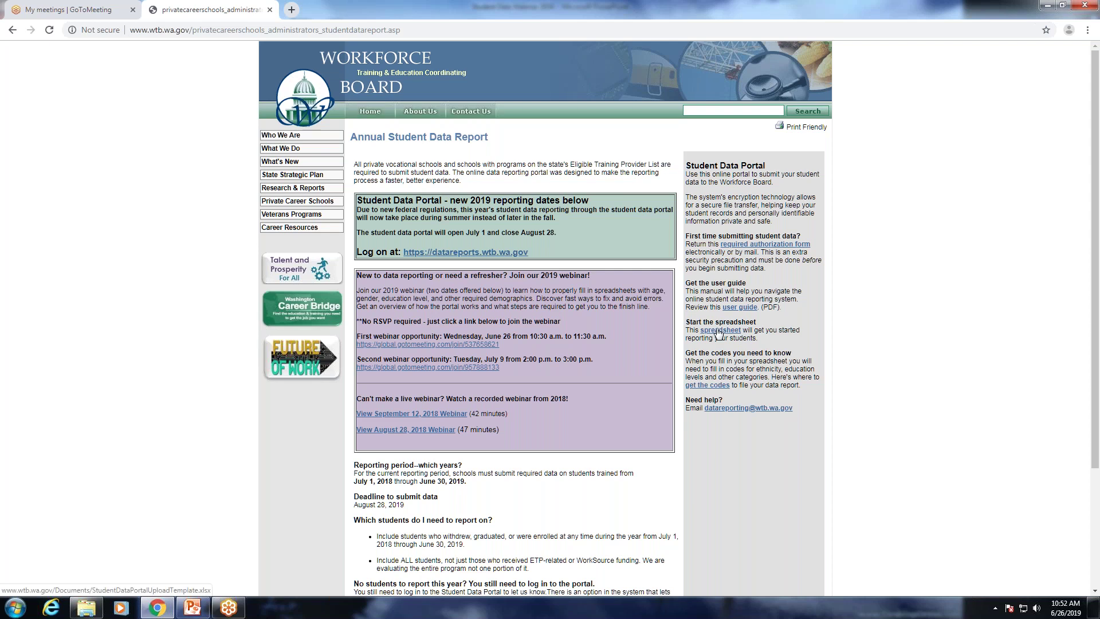
Download the StudentDataPortalUploadTemplate .xlsx spreadsheet and open it in Excel.
left_click(720, 330)
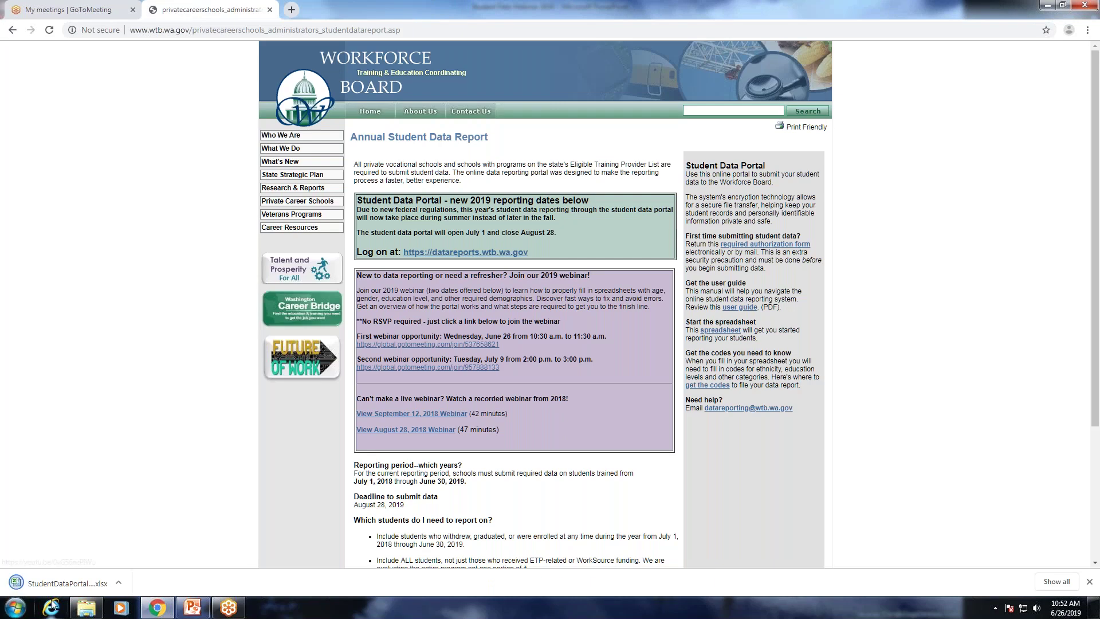
left_click(40, 582)
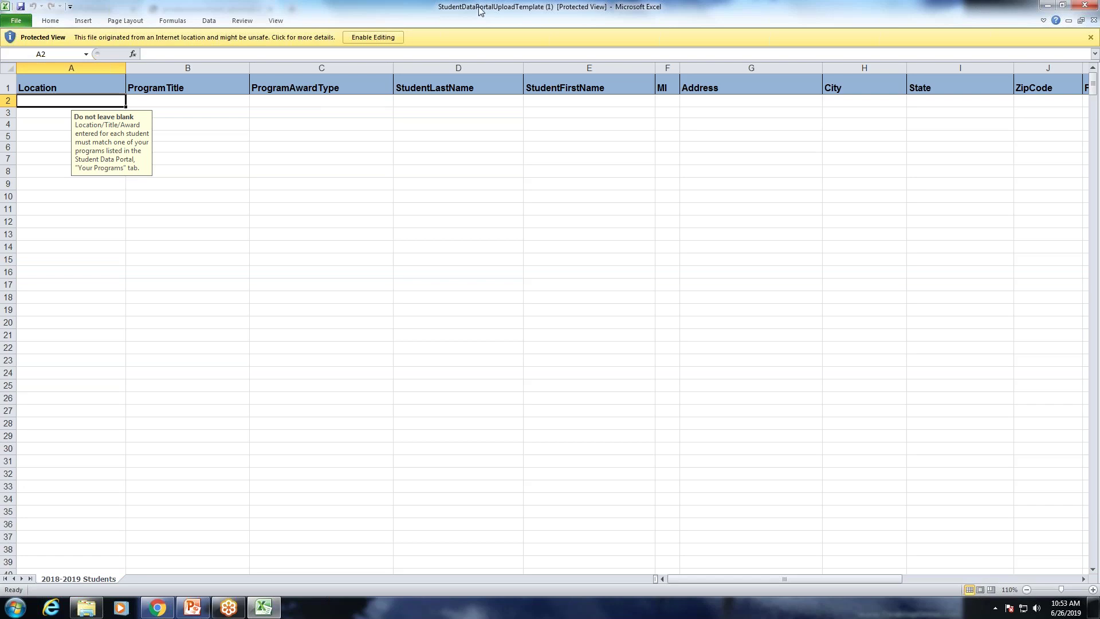
Scroll through the template's column headings, read the ExitDate note in U2, then close the template.
left_click_drag(480, 10, 298, 153)
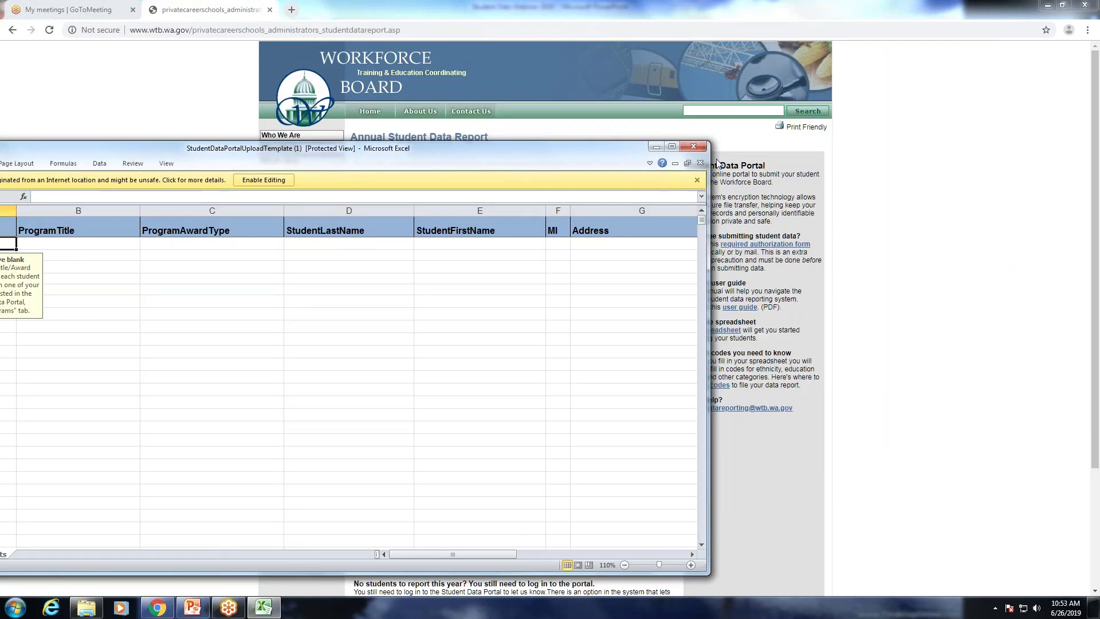
left_click_drag(550, 149, 686, 79)
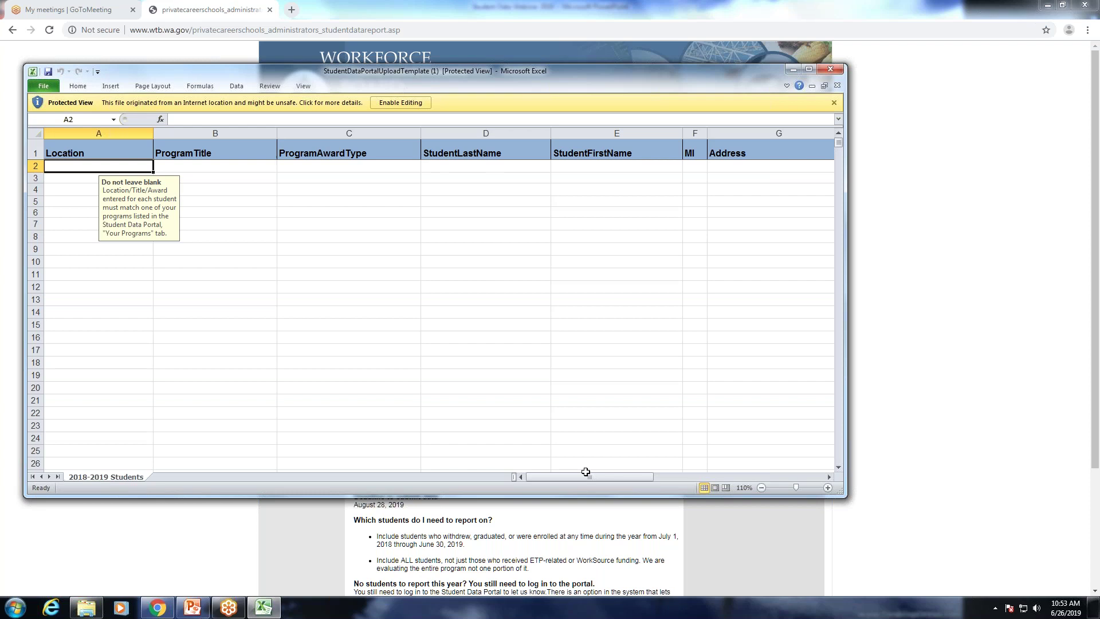
left_click(605, 478)
left_click_drag(606, 476, 703, 475)
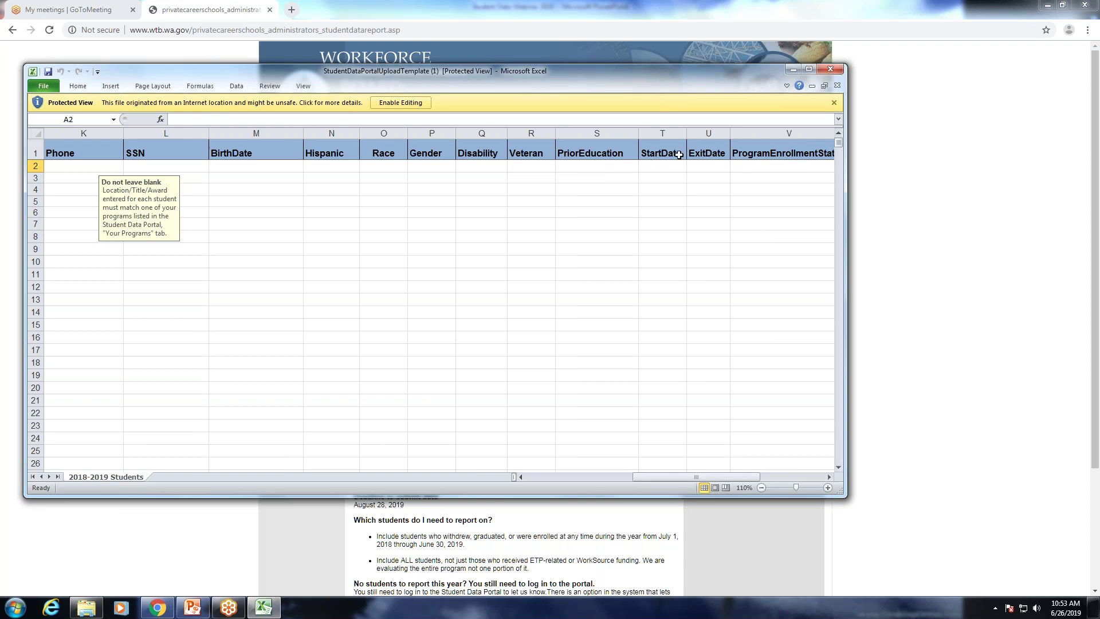
left_click(720, 165)
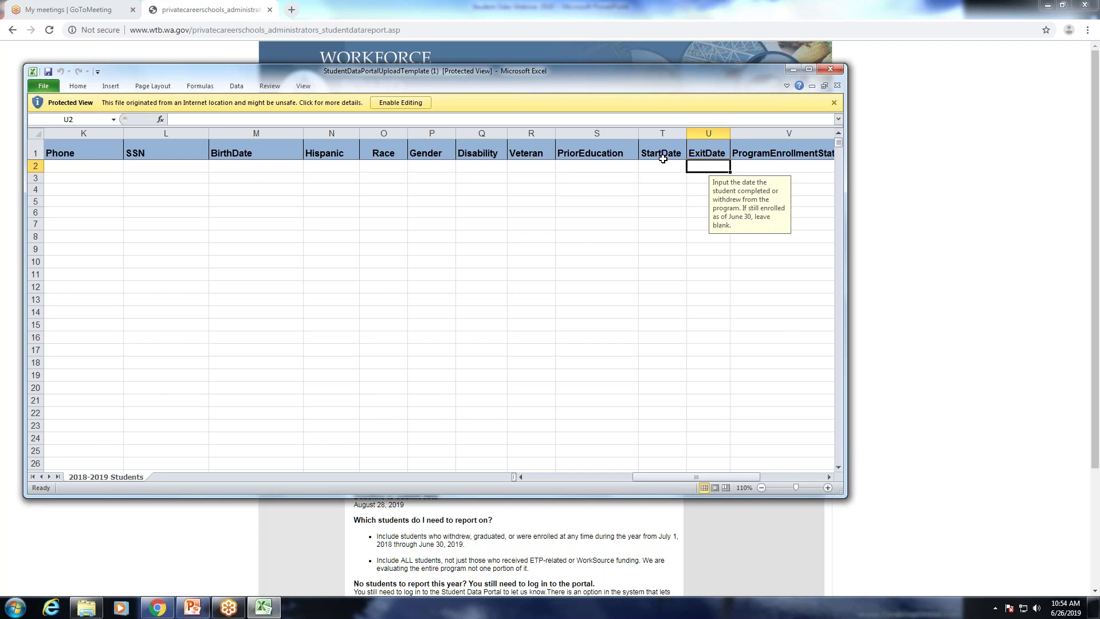
left_click(829, 72)
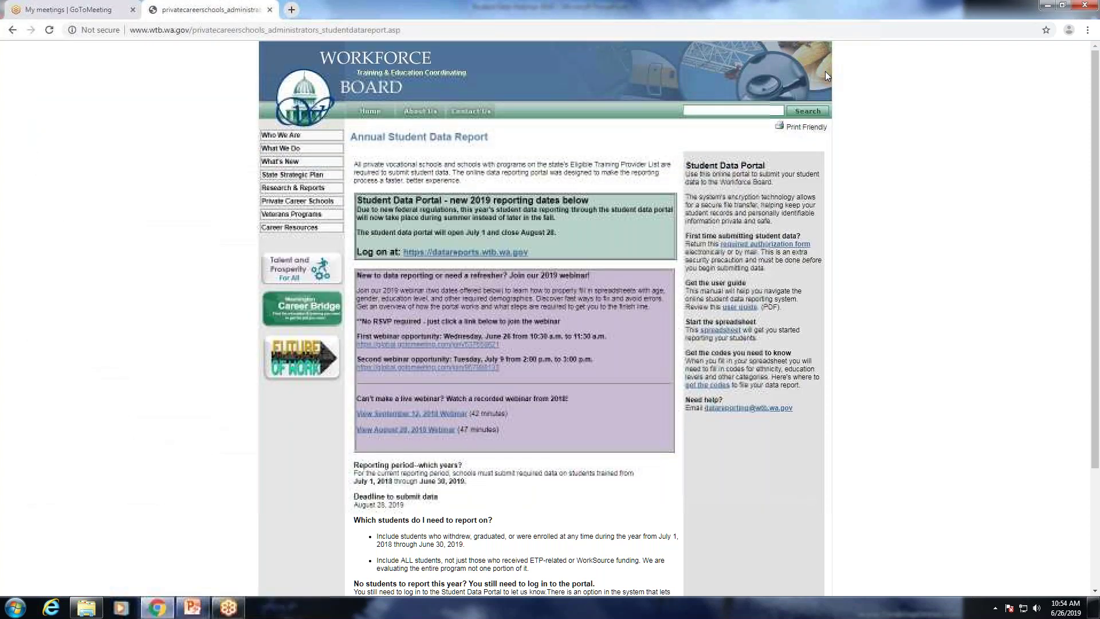
left_click(698, 391)
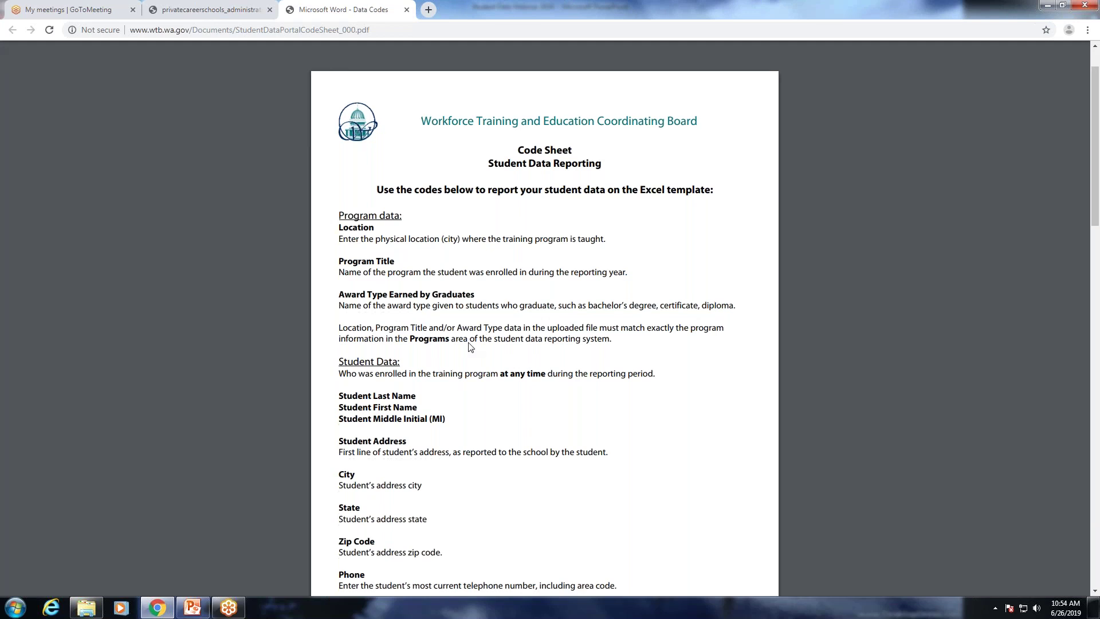
scroll(469, 346, "down", 1)
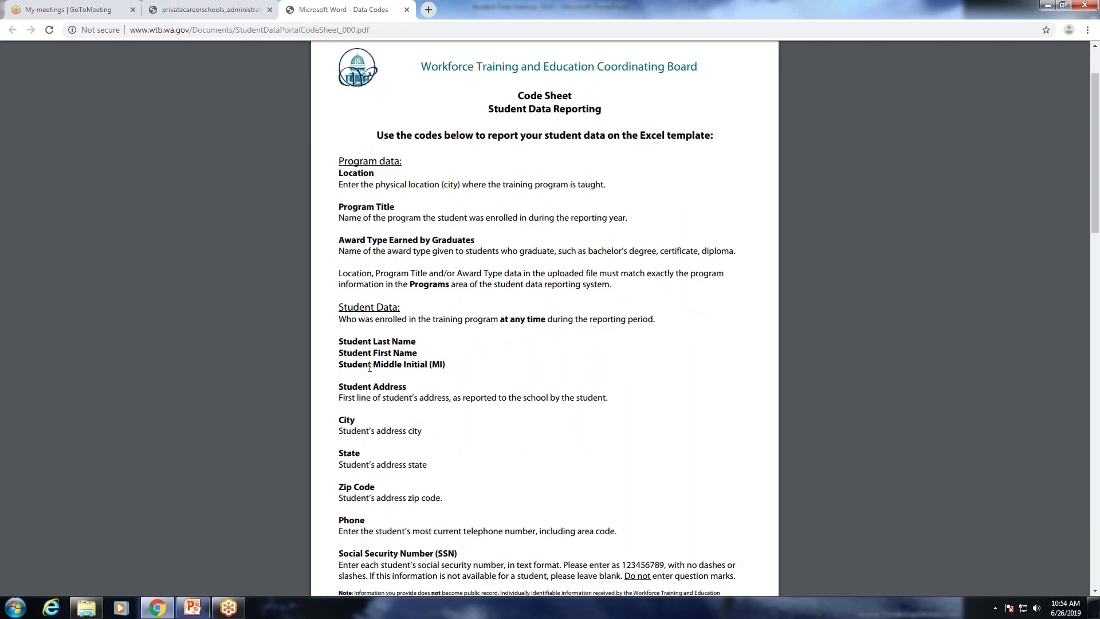
scroll(369, 368, "down", 6)
scroll(369, 364, "down", 2)
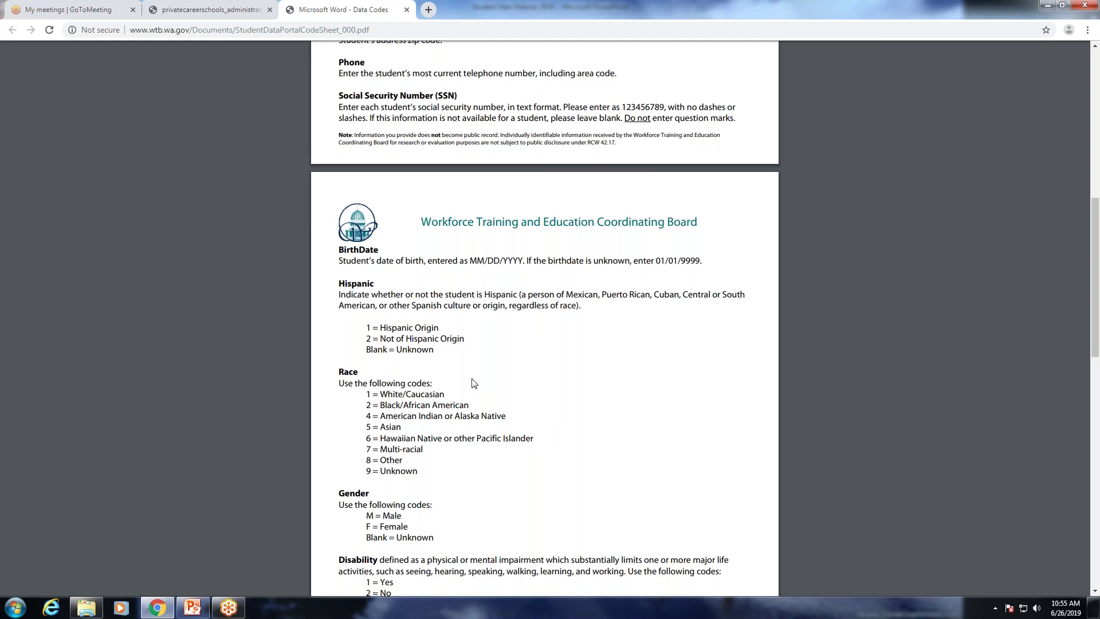
scroll(474, 383, "down", 5)
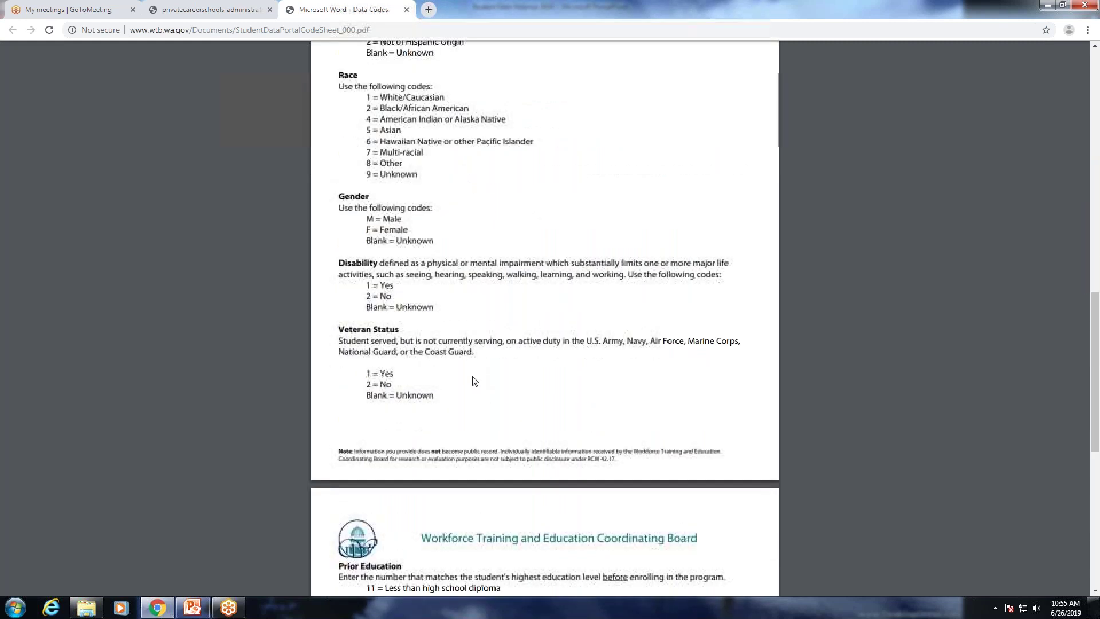
scroll(474, 381, "down", 5)
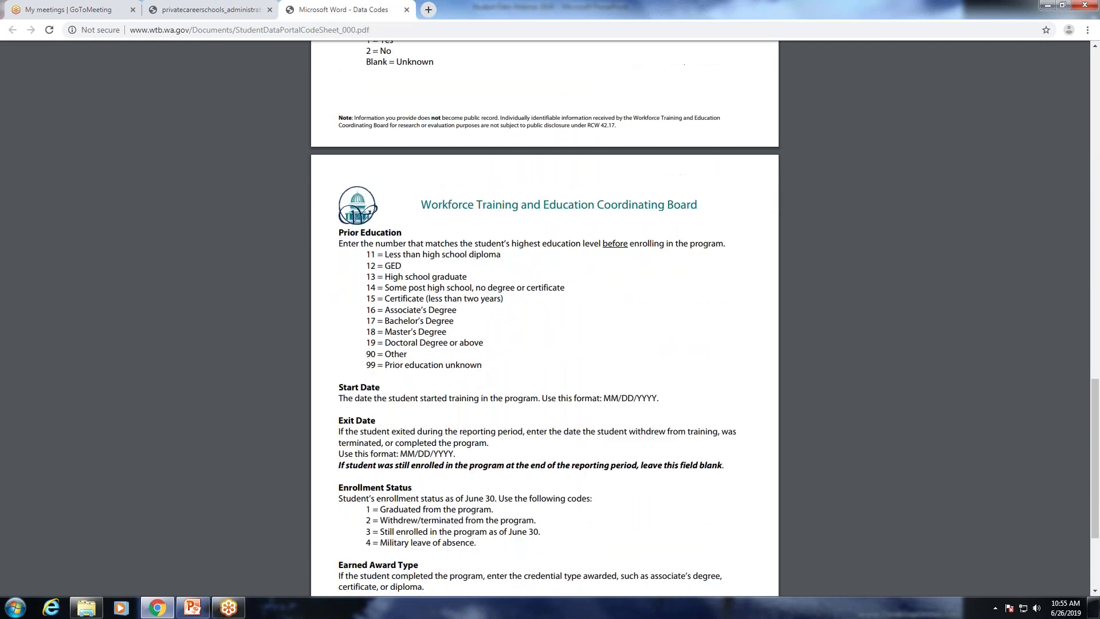
left_click(407, 10)
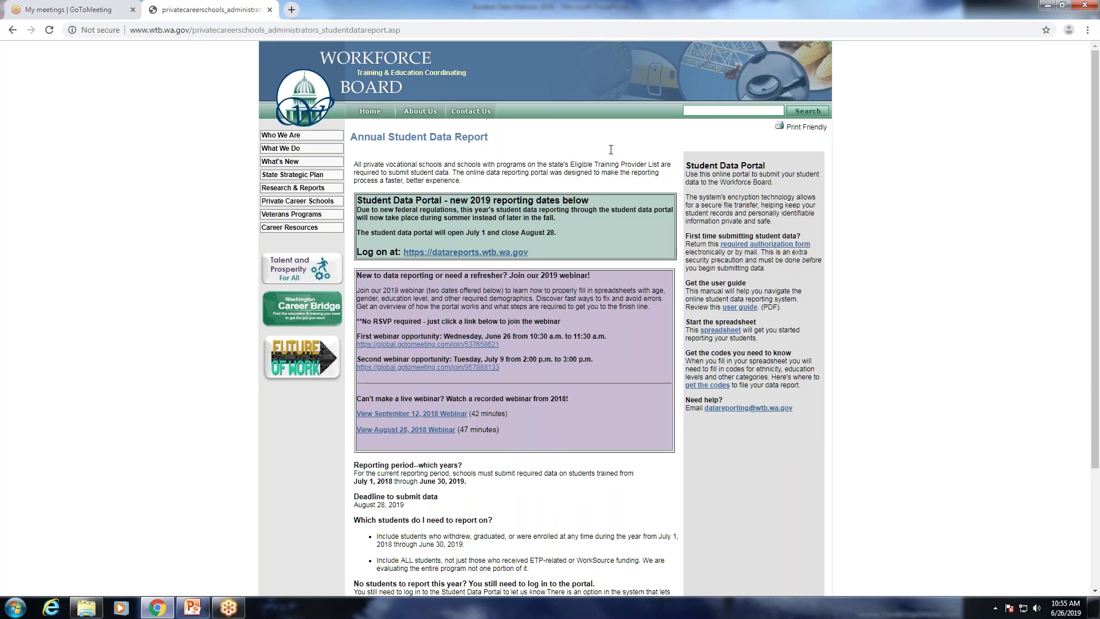
left_click(505, 254)
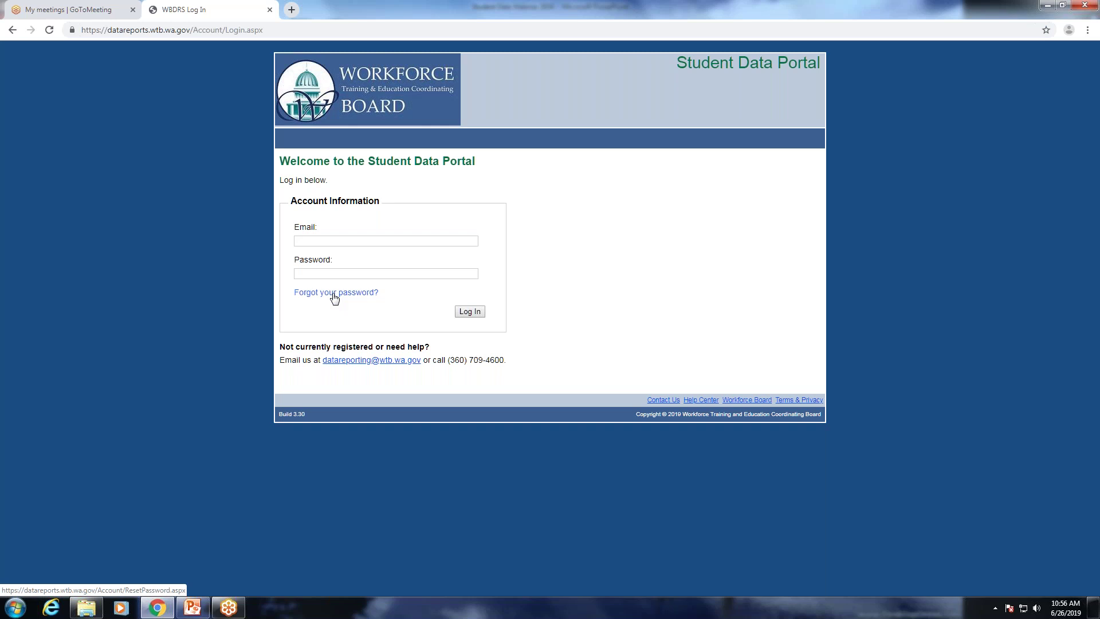
left_click(334, 296)
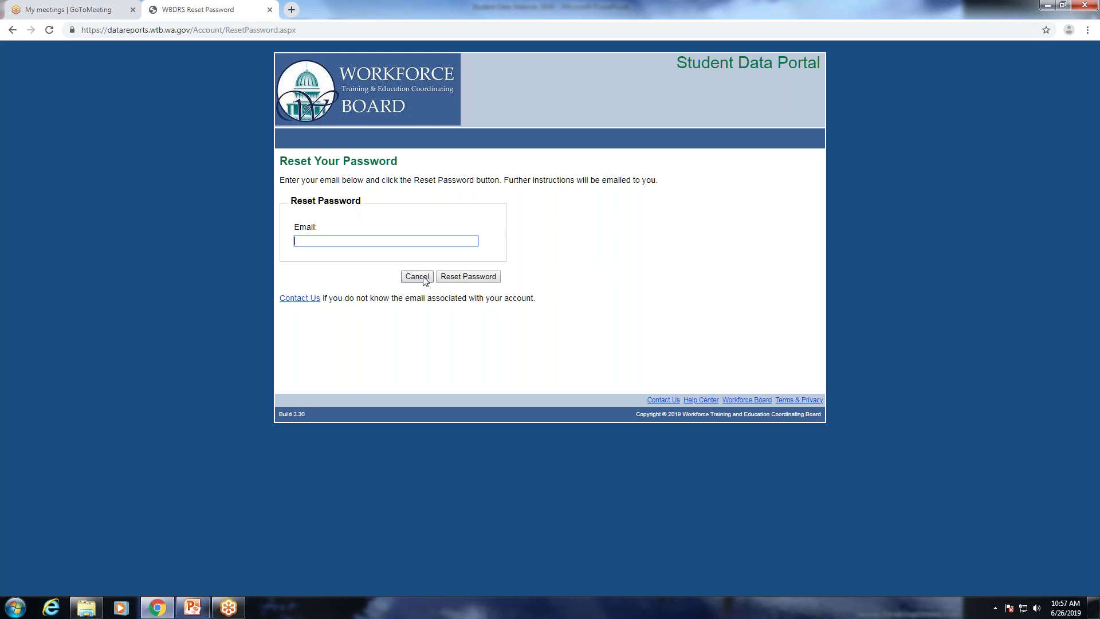
left_click(418, 279)
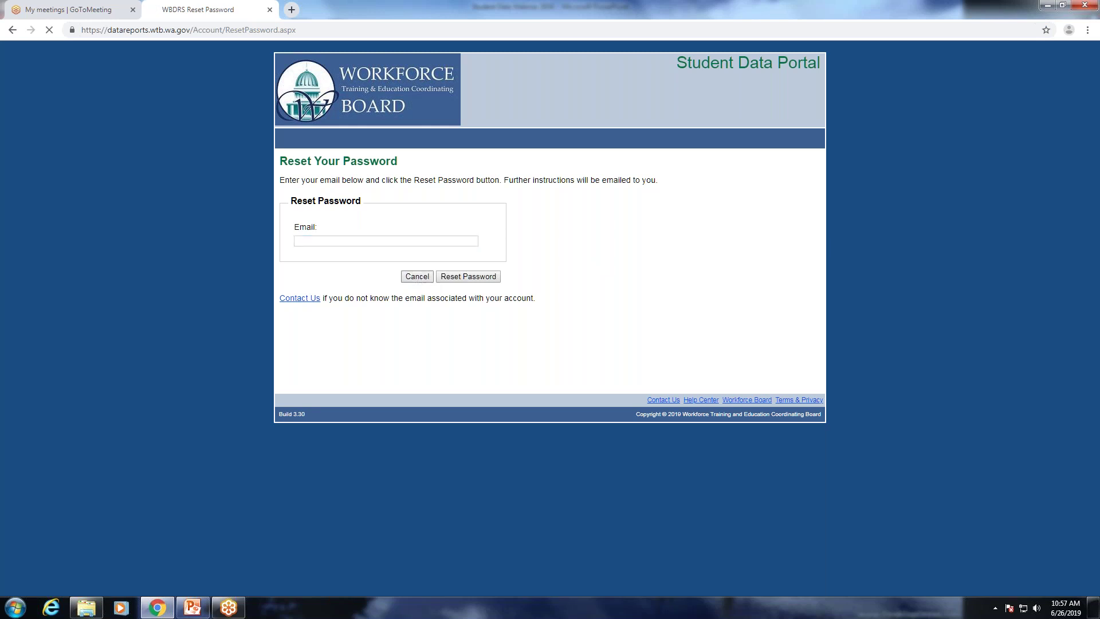
left_click(357, 241)
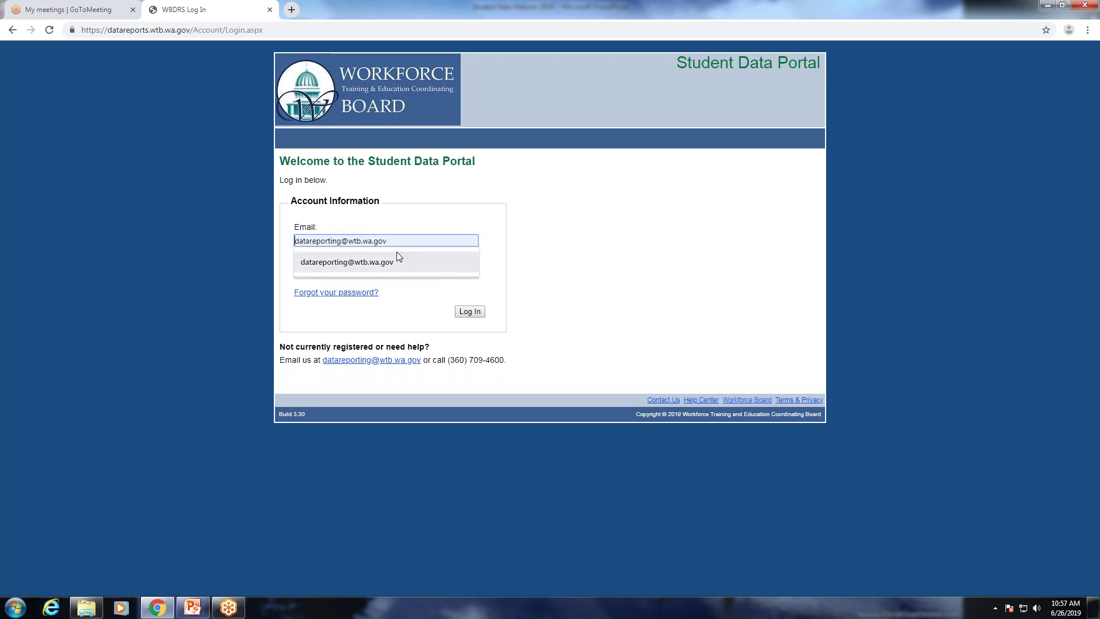
Sign in to the Student Data Portal with the school's reporting email and account password.
left_click(458, 226)
left_click(417, 241)
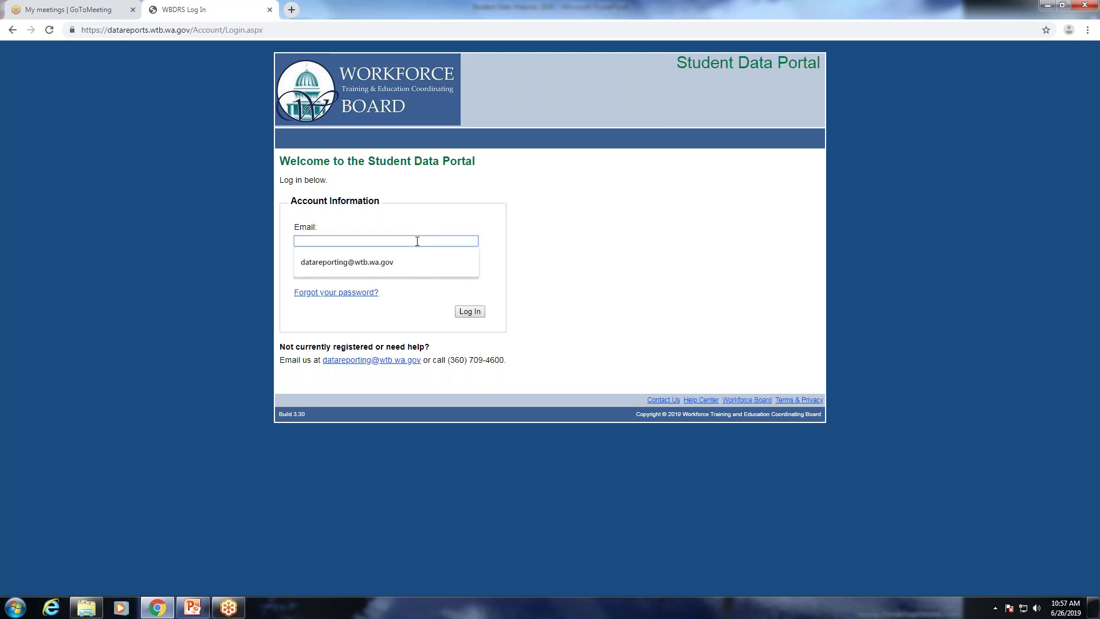
key("Tab")
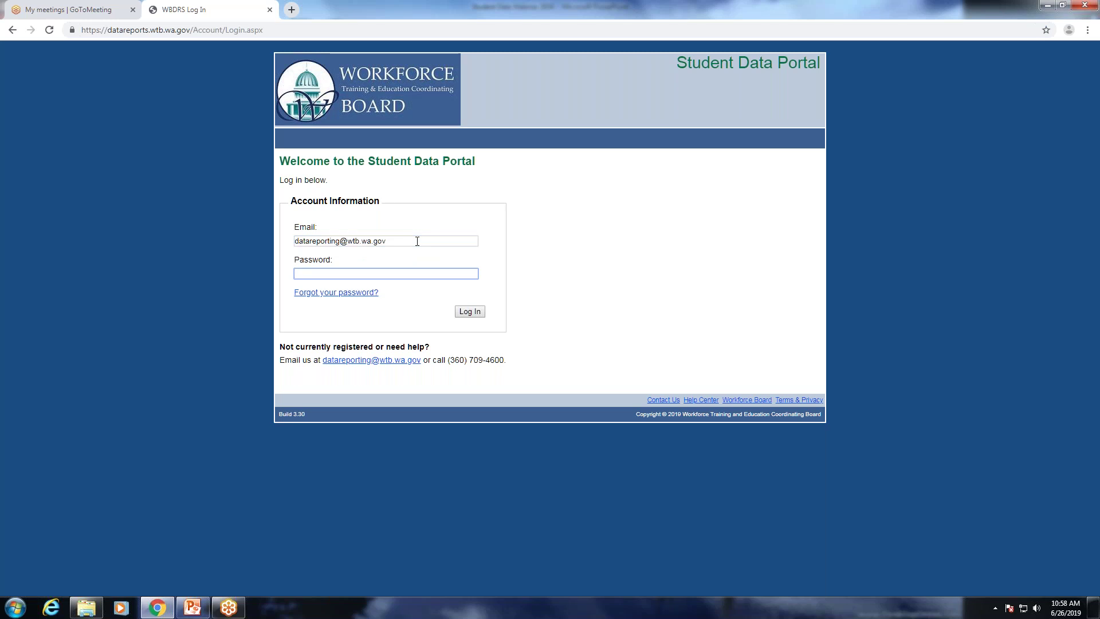
type("**************")
key("Return")
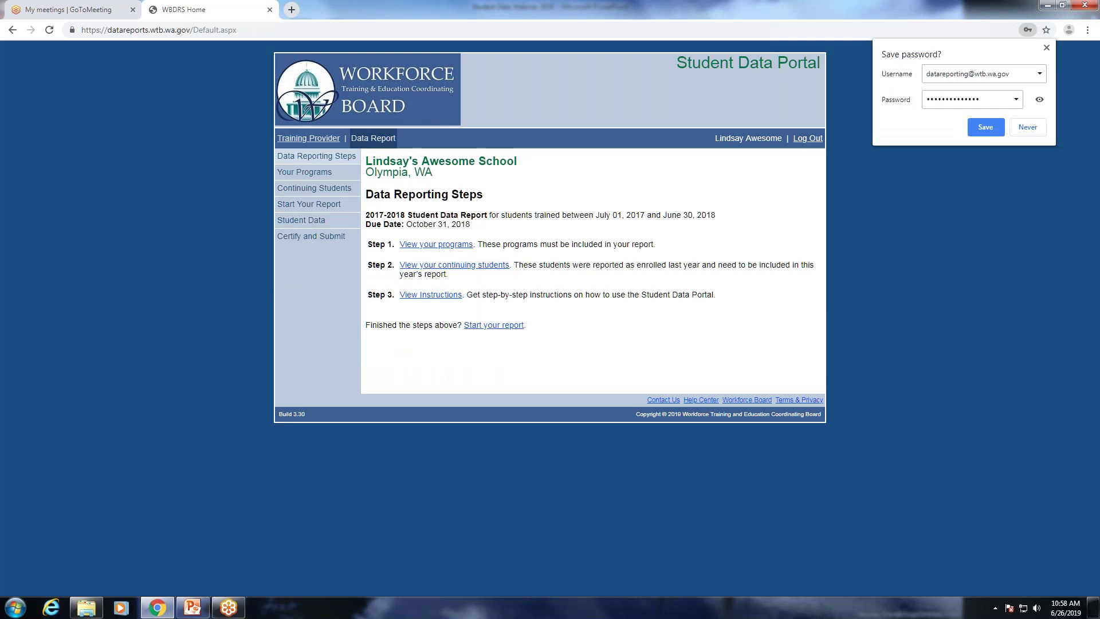
left_click_drag(367, 217, 483, 227)
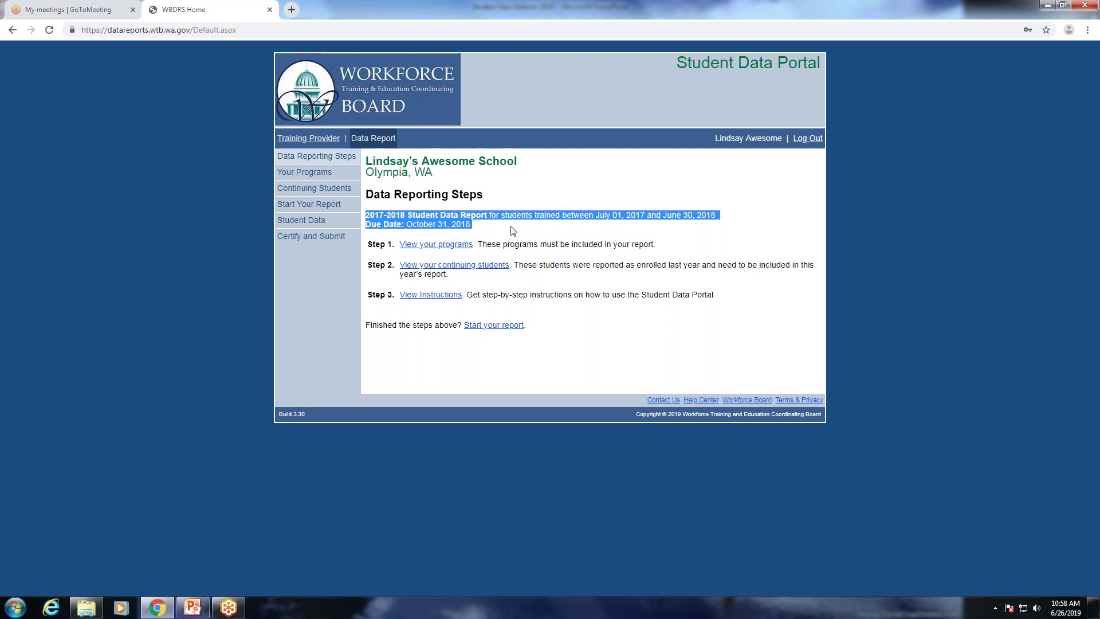
left_click(542, 209)
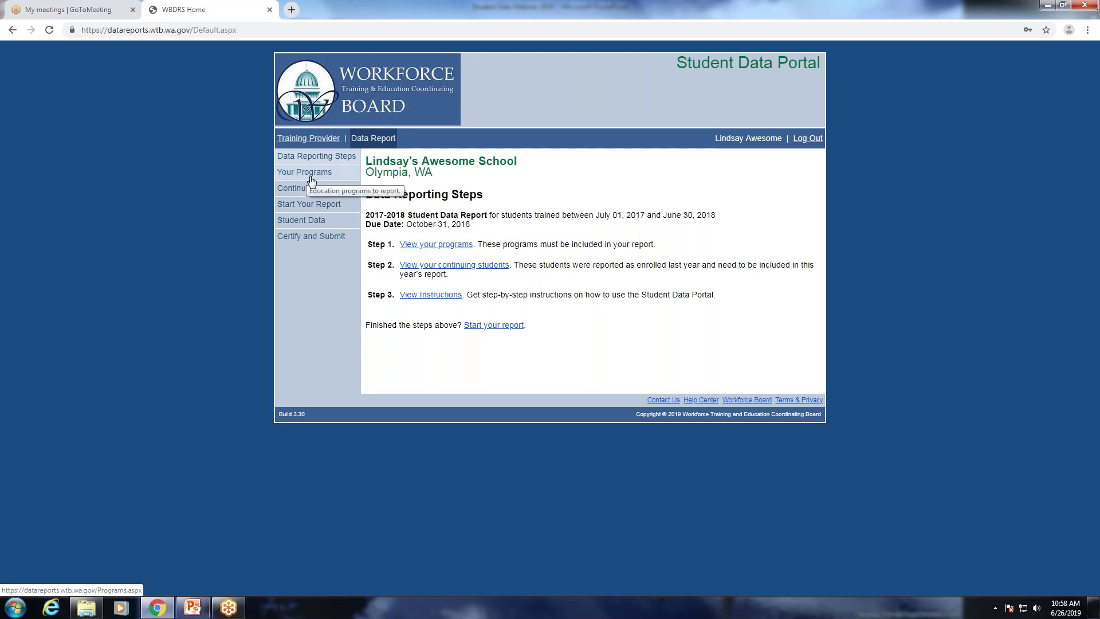
List the programs to report, checking 2018-2019 before setting Report Year back to 2017-2018.
left_click(424, 246)
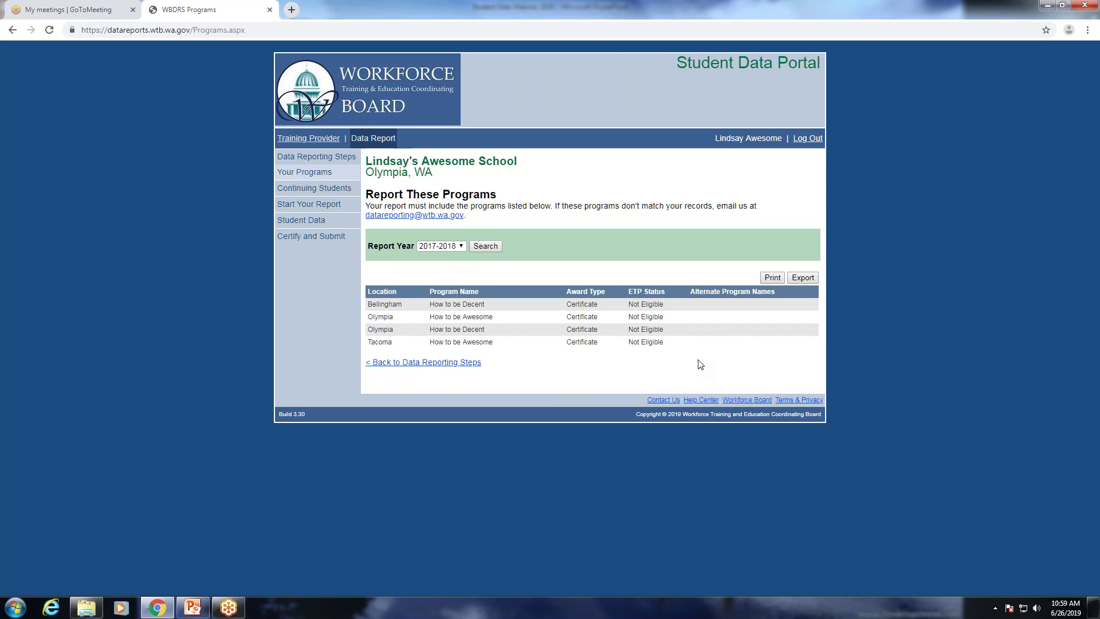
left_click(448, 249)
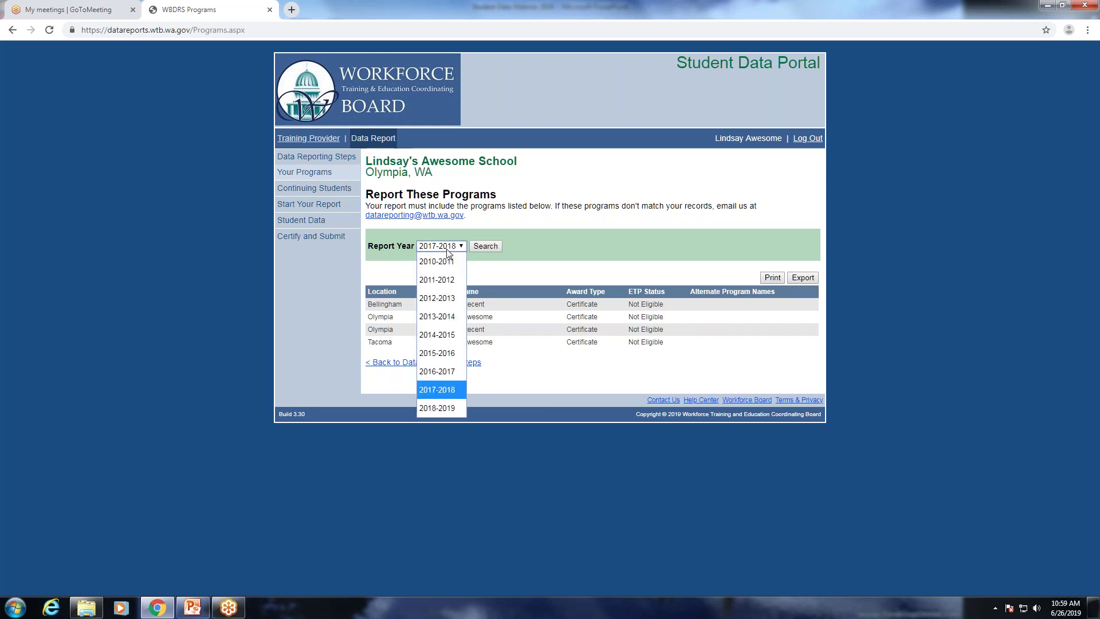
left_click(435, 409)
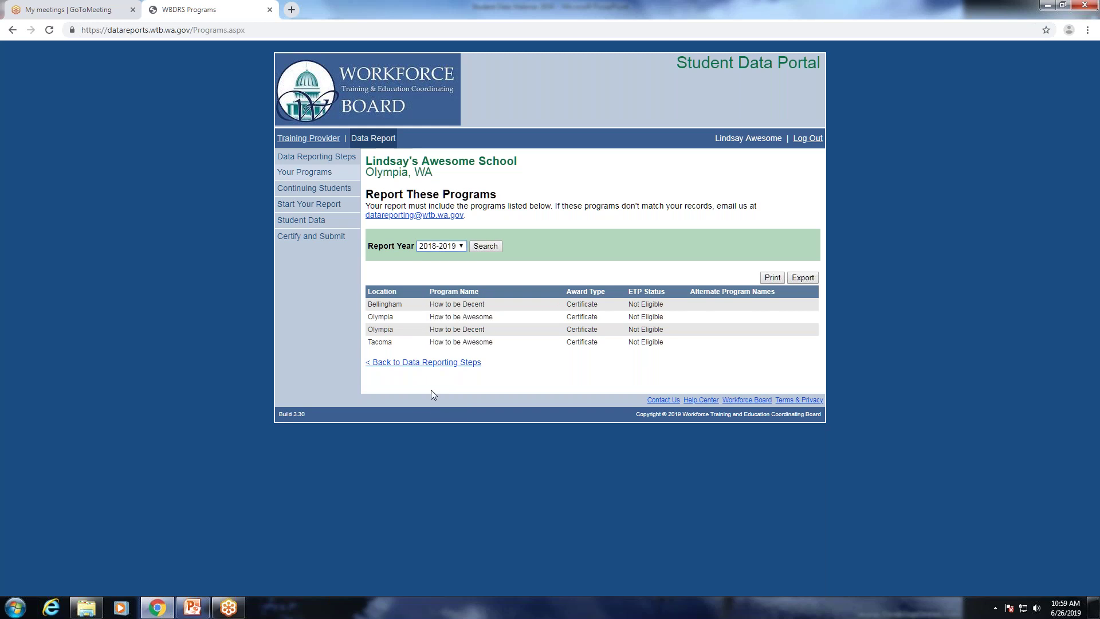
left_click(445, 249)
left_click(436, 396)
left_click(443, 363)
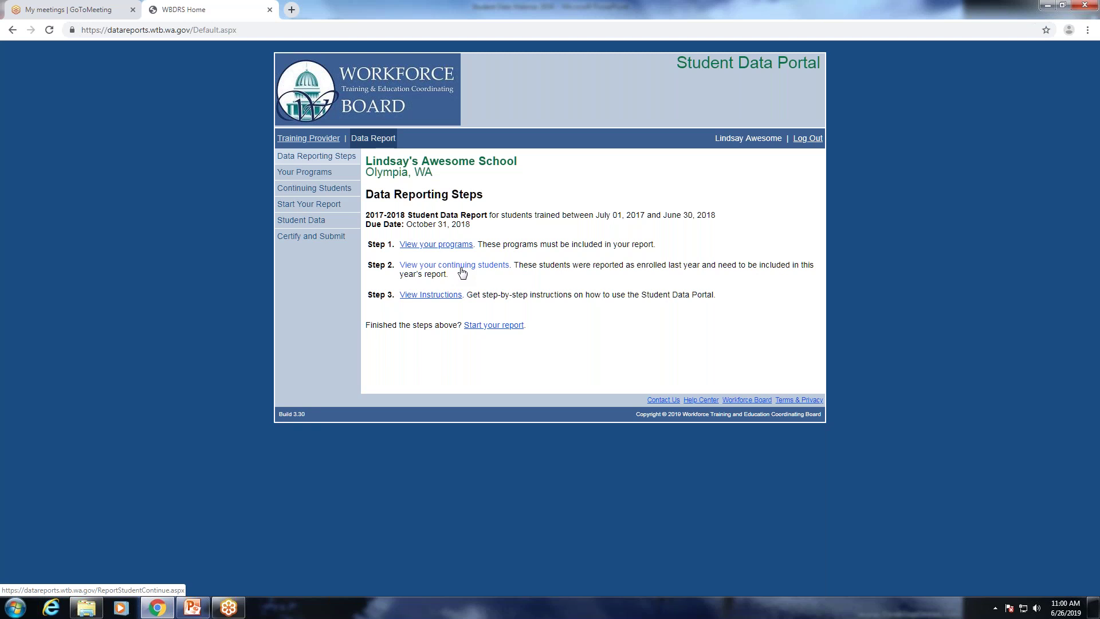
Open the continuing students list, showing one 2017-2018 student in How to be Decent, Certificate.
left_click(462, 273)
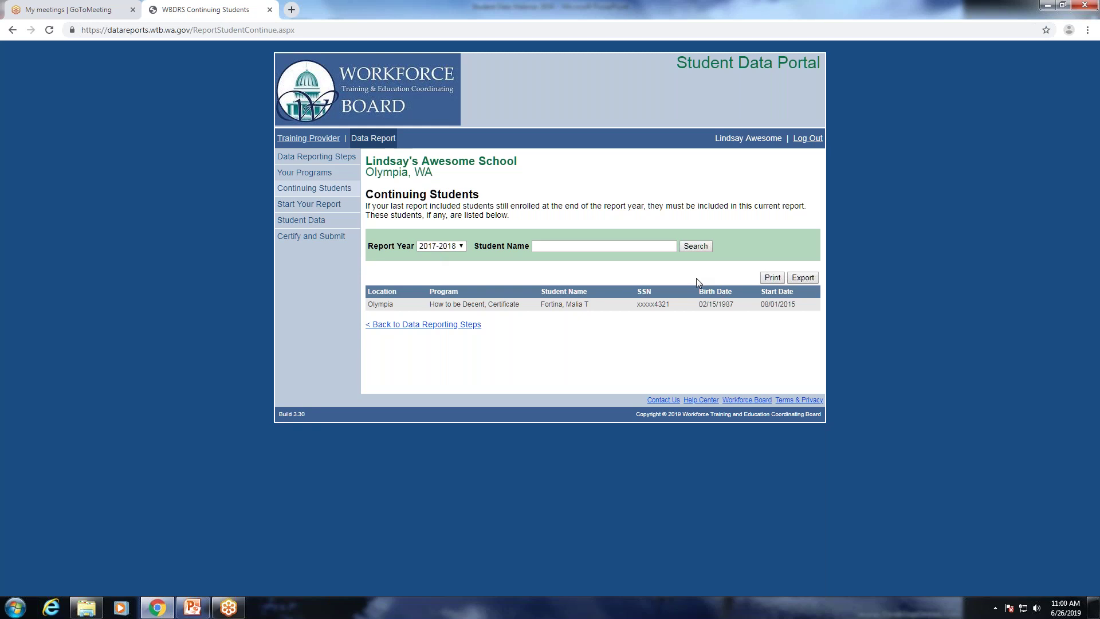
Export the 2017-2018 continuing students list as a StudentDataPortal .xls file.
left_click(802, 278)
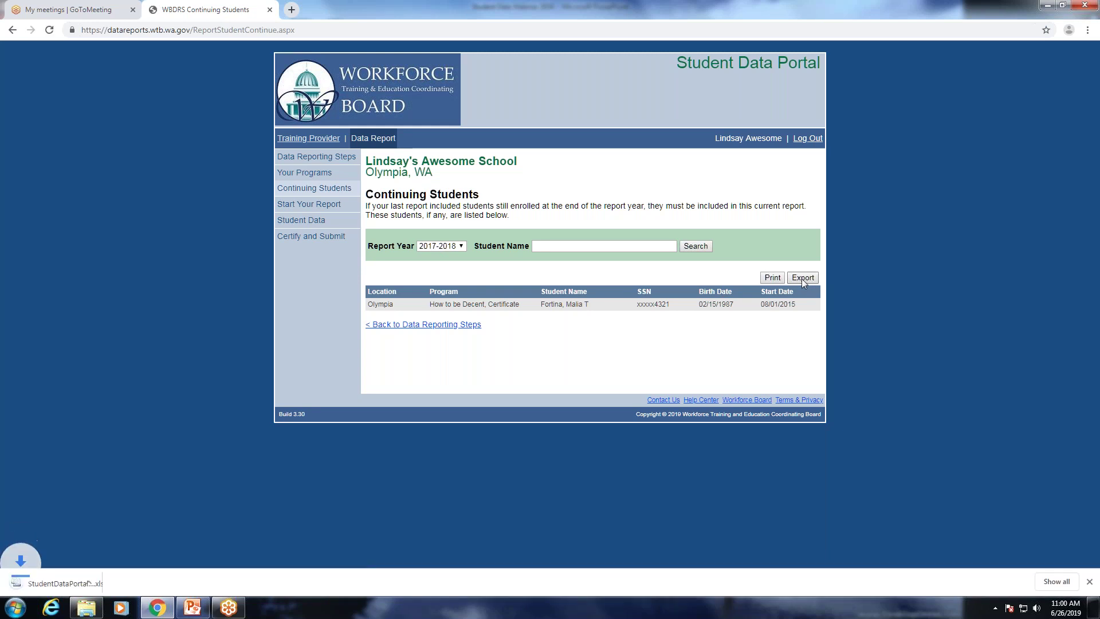
Open the exported continuing-students spreadsheet in Excel, look over its columns, and close it.
left_click(53, 585)
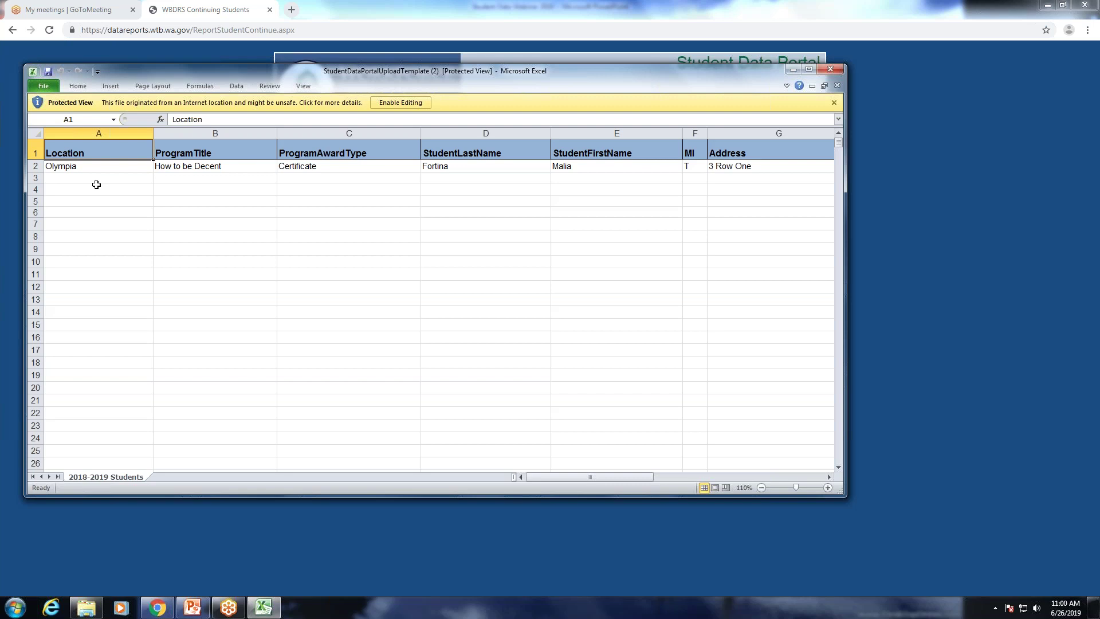
left_click(830, 70)
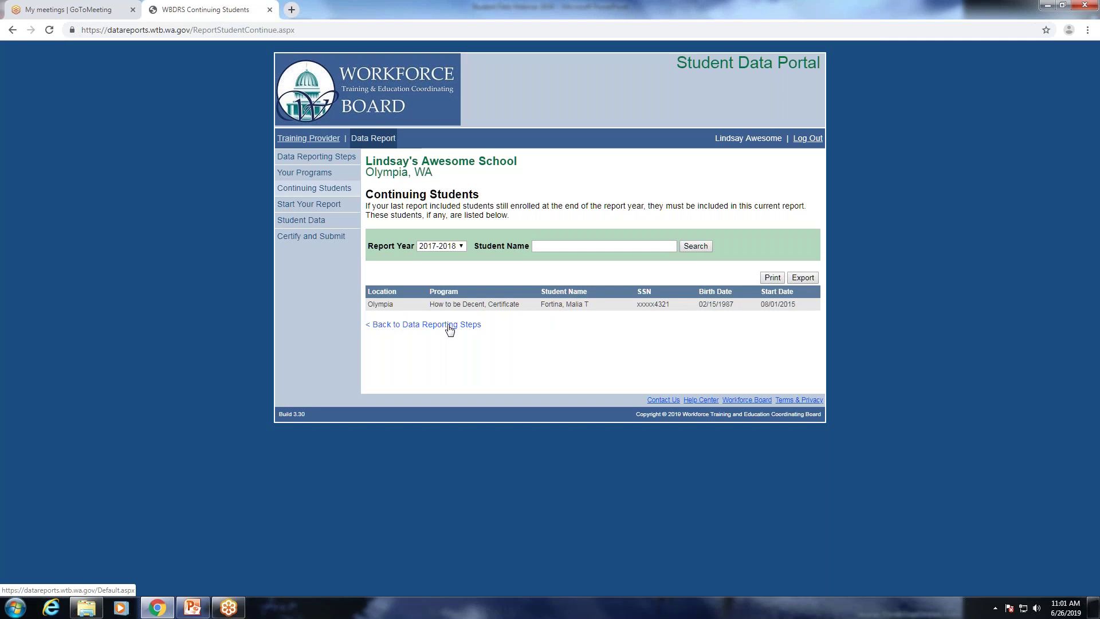
Return from the Continuing Students table to the 2017-2018 report's three Data Reporting Steps.
left_click(449, 325)
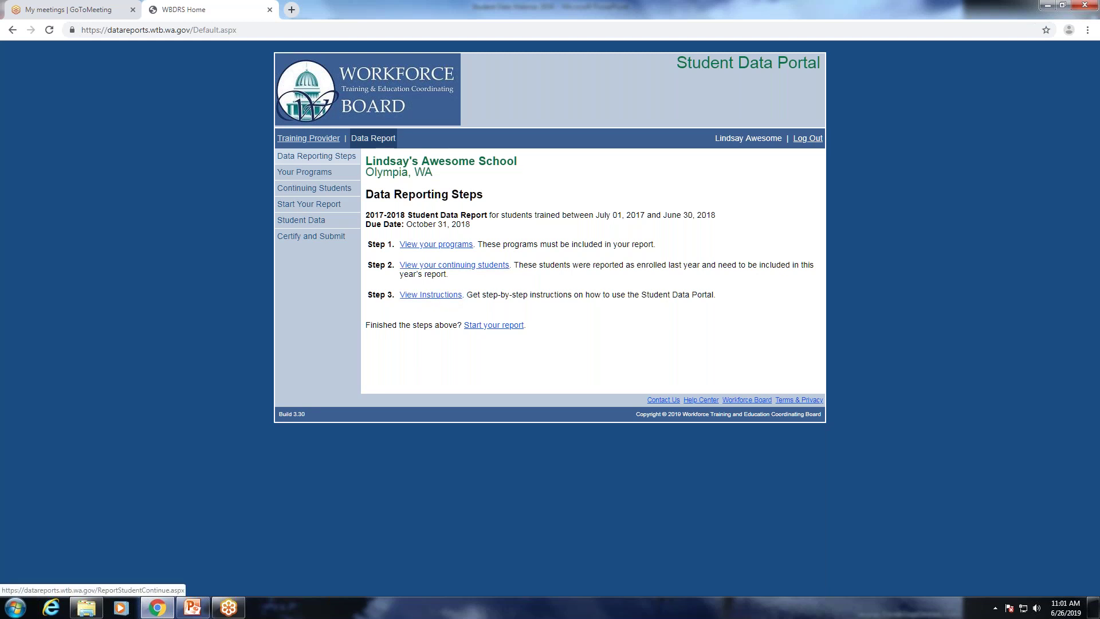
Start the 2017-2018 student data report from the Data Reporting Steps page.
left_click(475, 329)
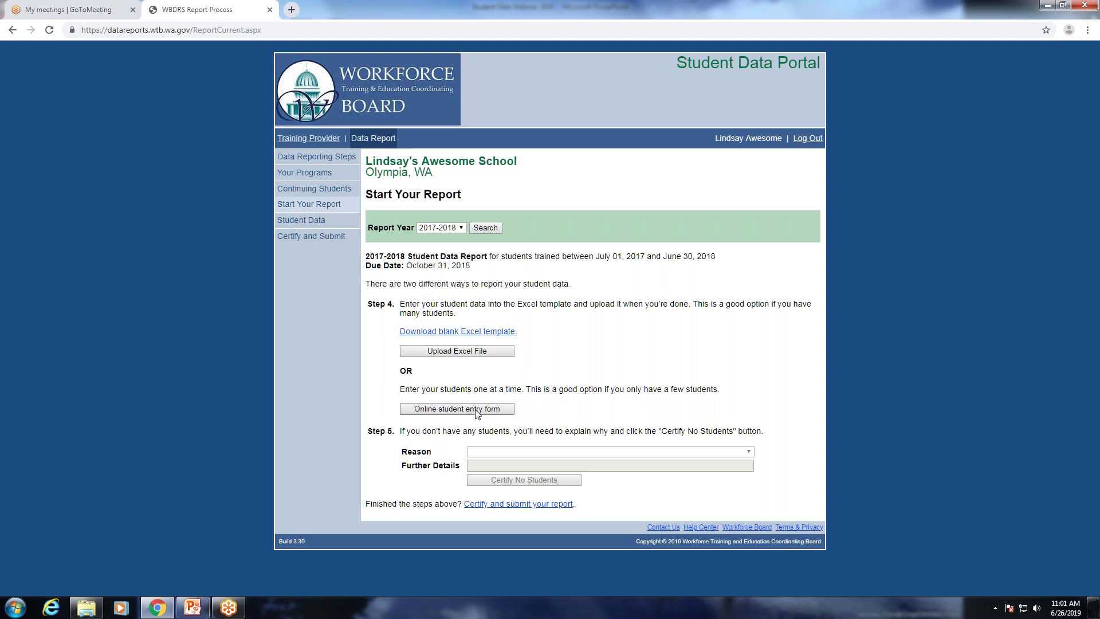
Open the online student entry form and re-save the first student record unchanged.
left_click(476, 412)
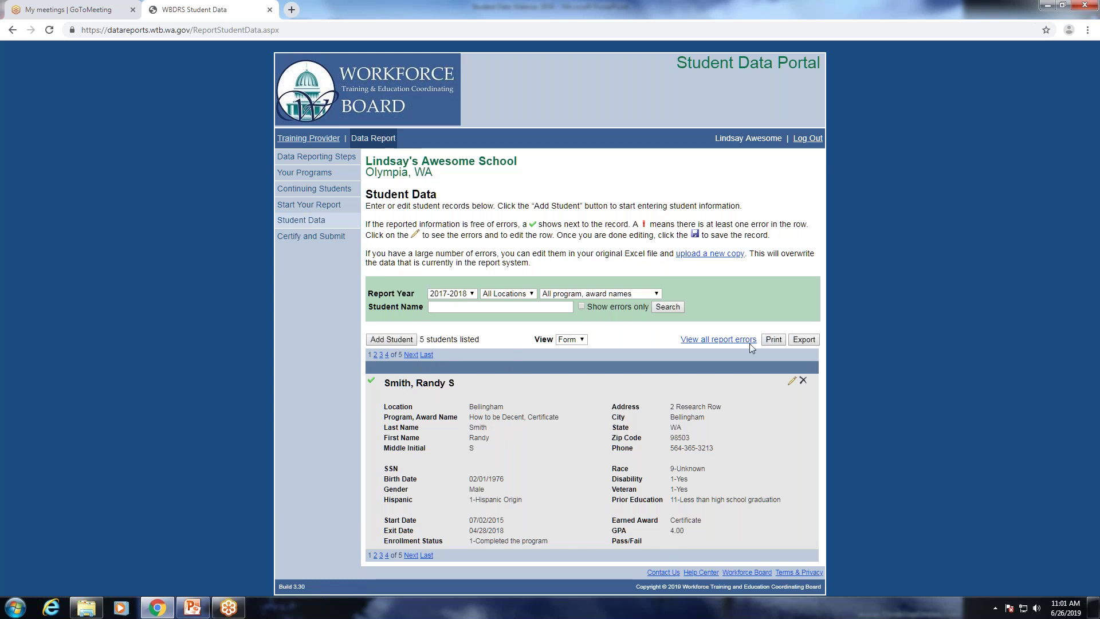
left_click(793, 382)
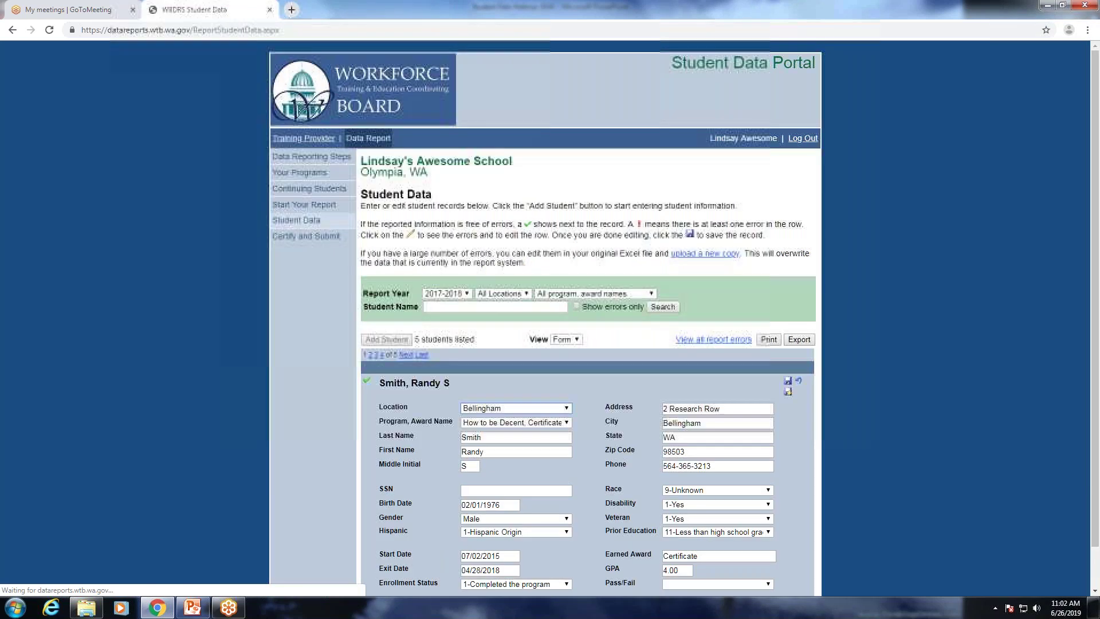
scroll(459, 286, "down", 1)
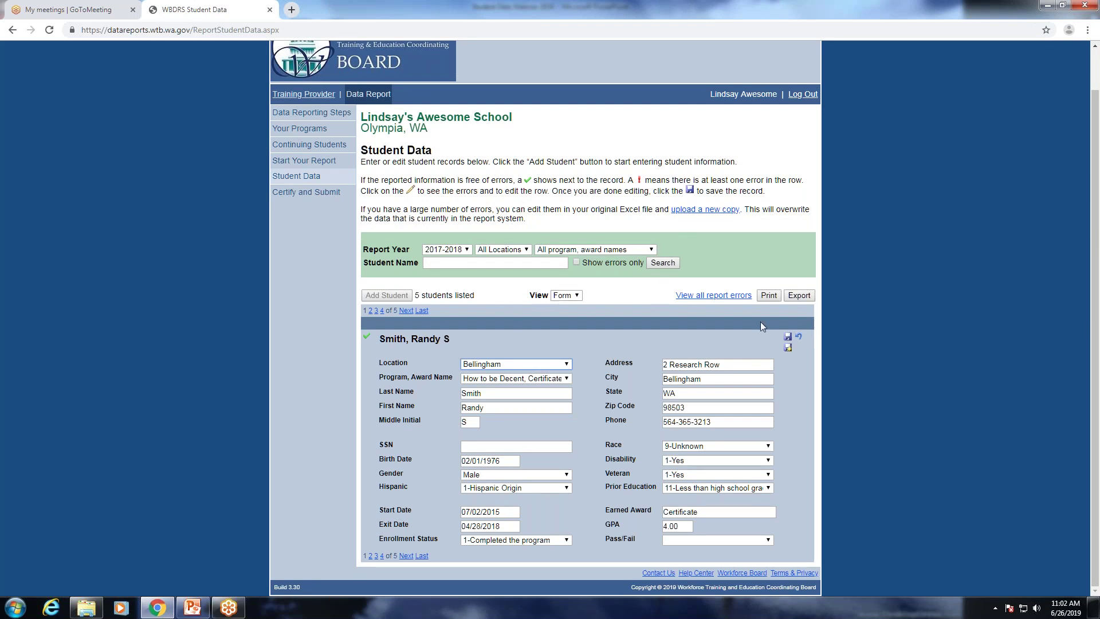
left_click(787, 339)
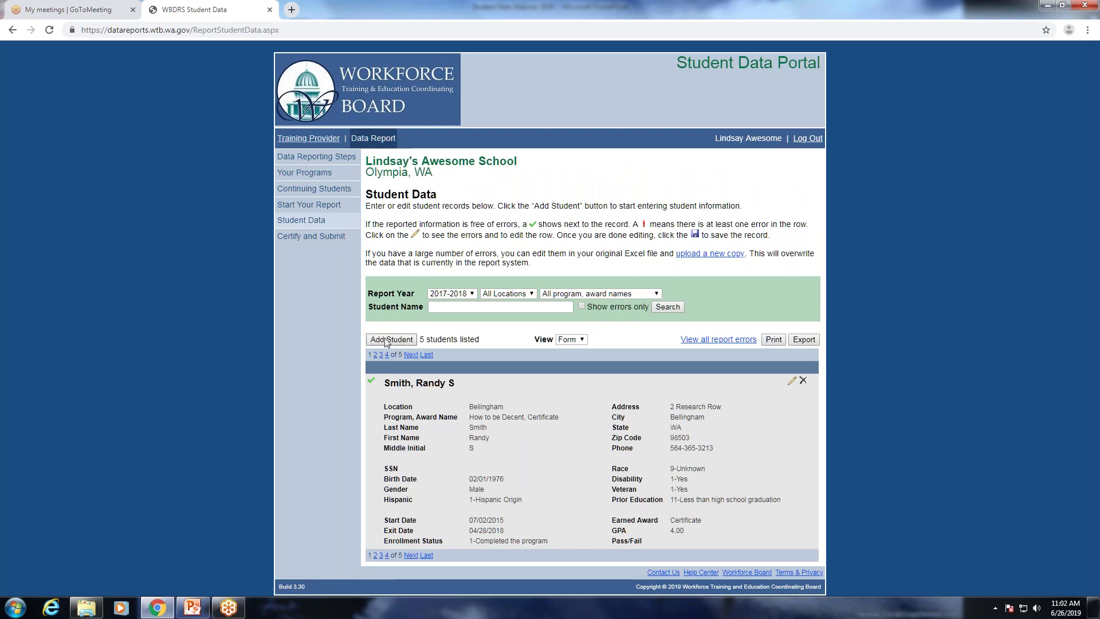
Add a blank student record, try saving it, cancel it, and go to Start Your Report.
left_click(387, 340)
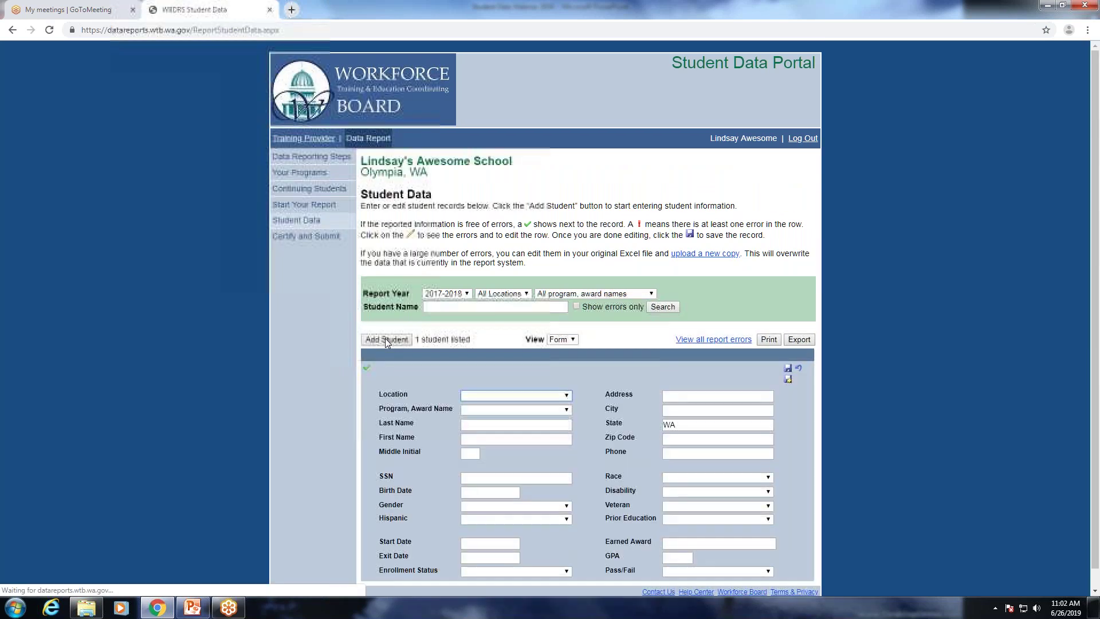
scroll(620, 521, "down", 1)
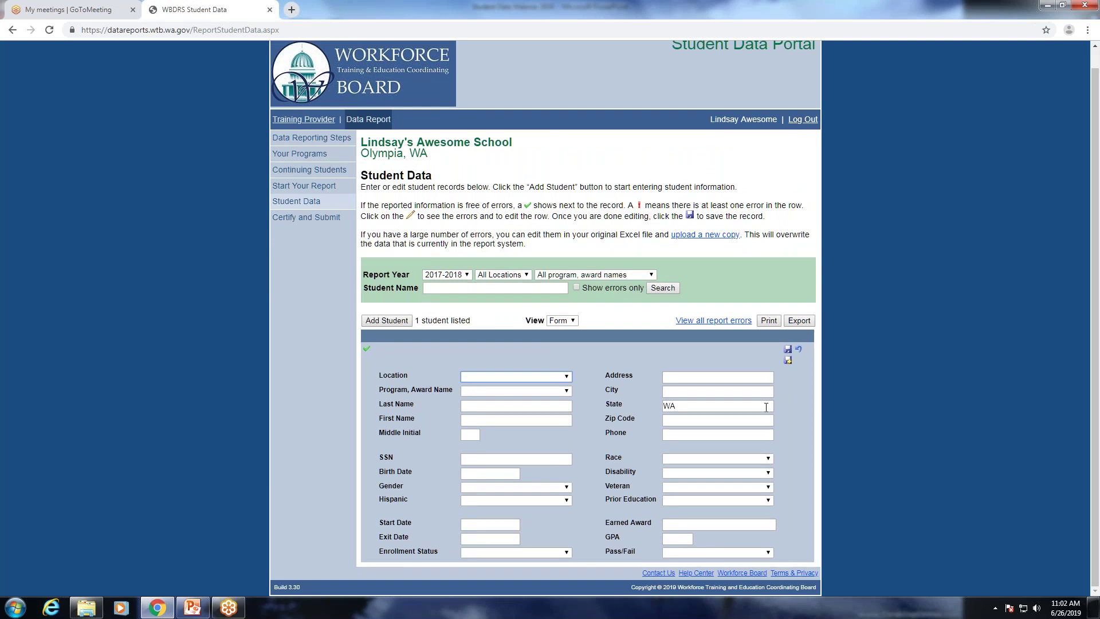
left_click(744, 462)
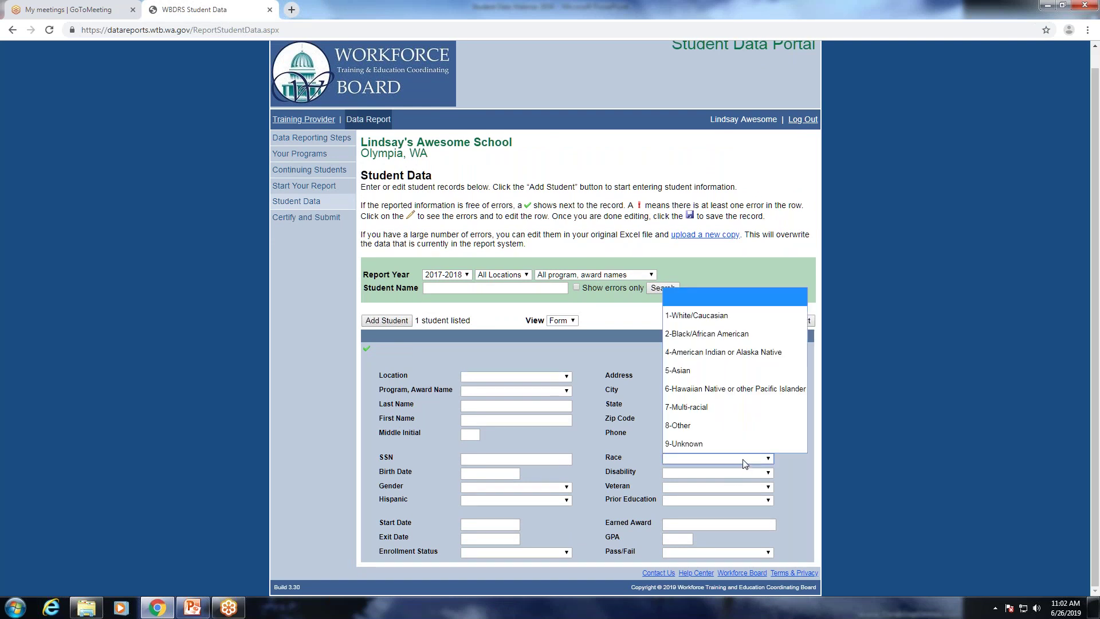
left_click(634, 397)
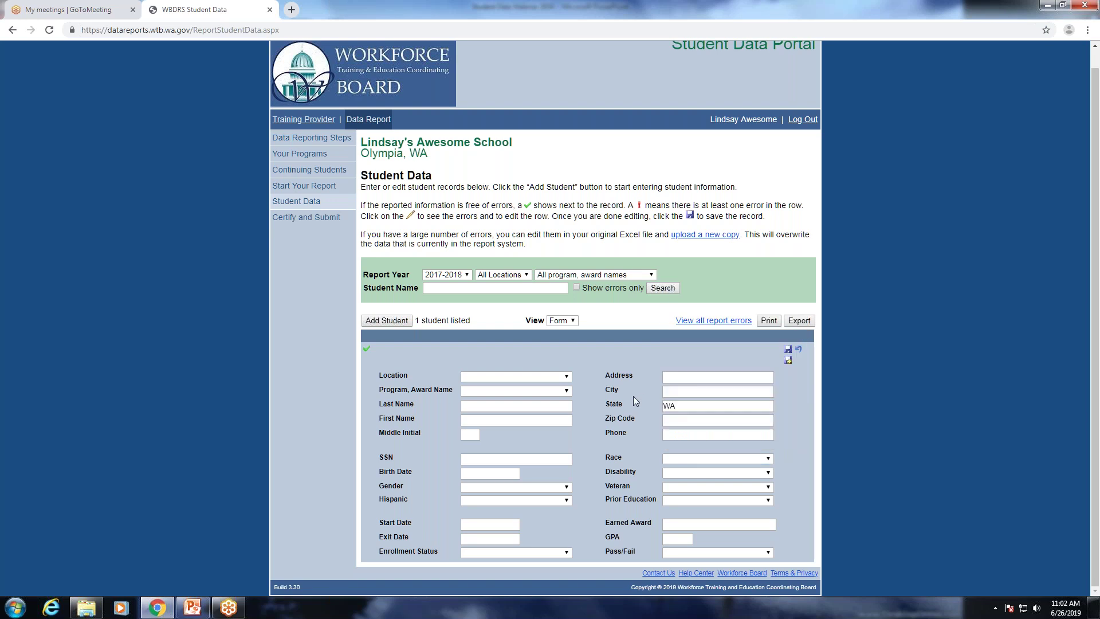
left_click(788, 350)
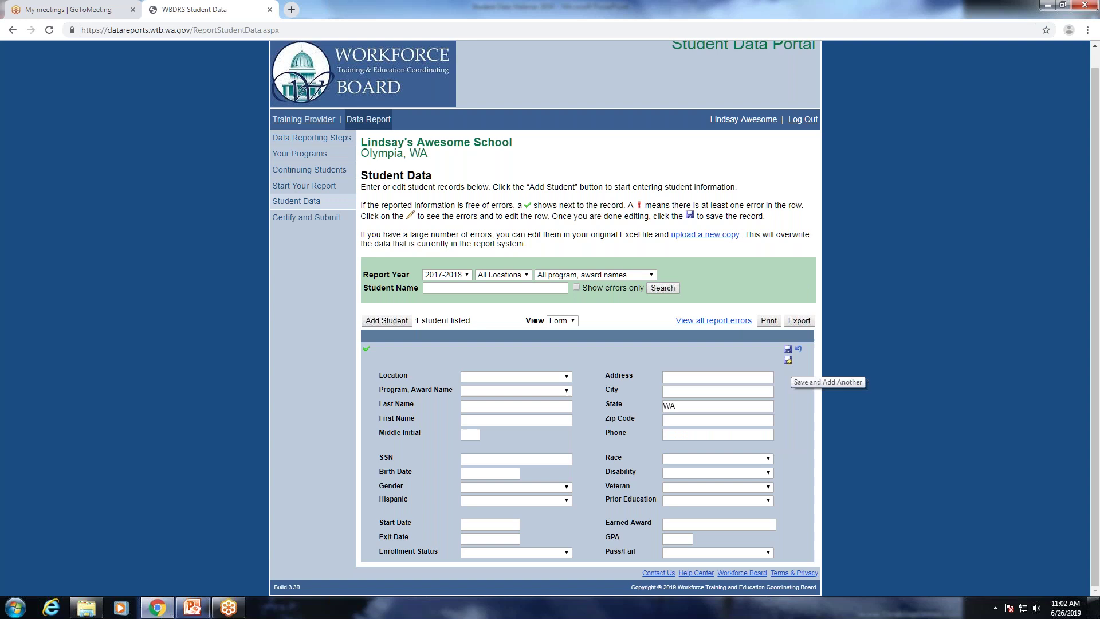
left_click(803, 347)
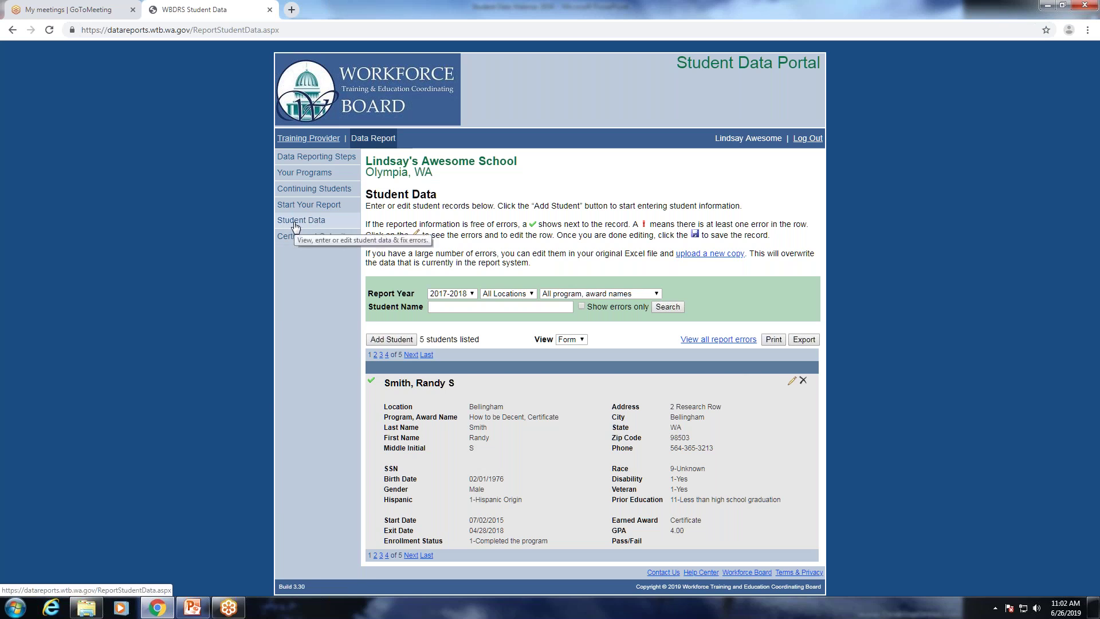
left_click(317, 207)
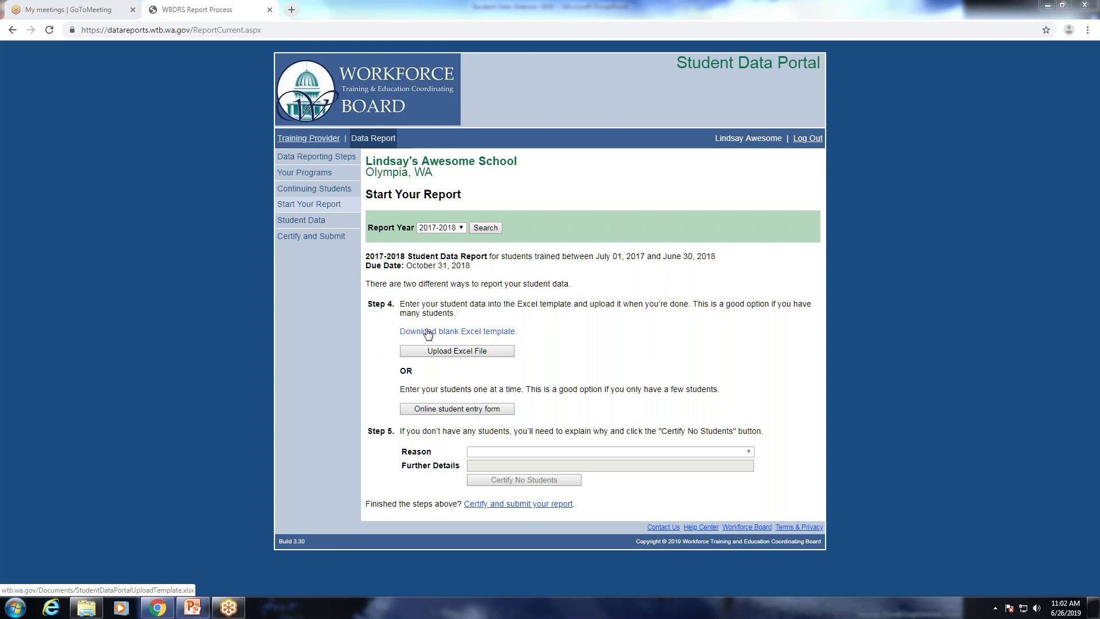
Open and repair the WEBINAR_ERRORS workbook, then inspect its State, SSN and Disability cells.
left_click(79, 610)
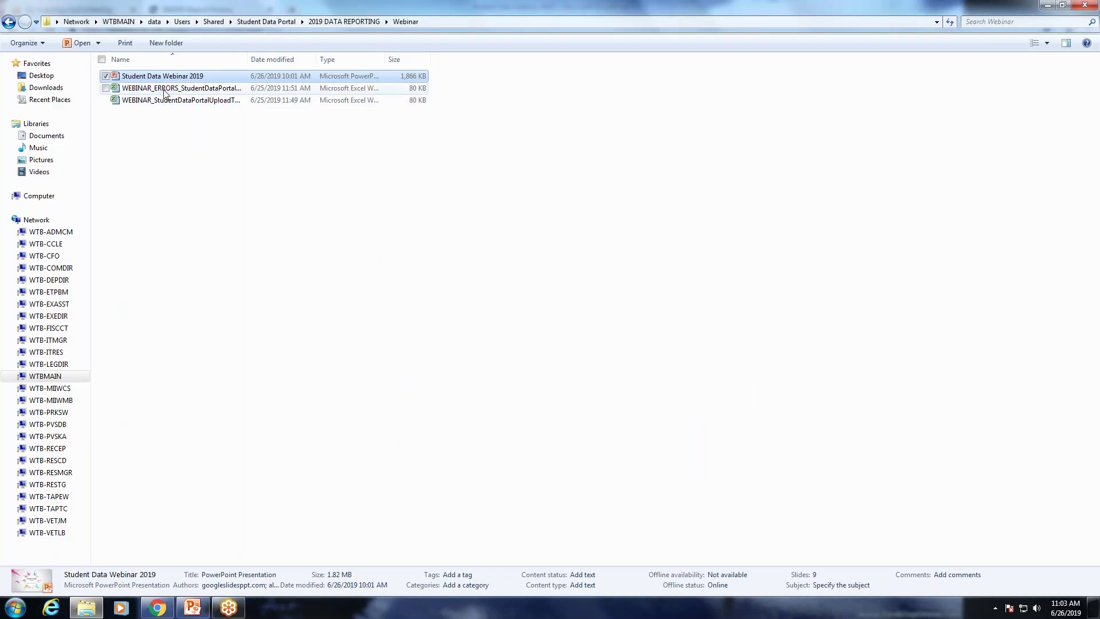
left_click(165, 93)
double_click(165, 89)
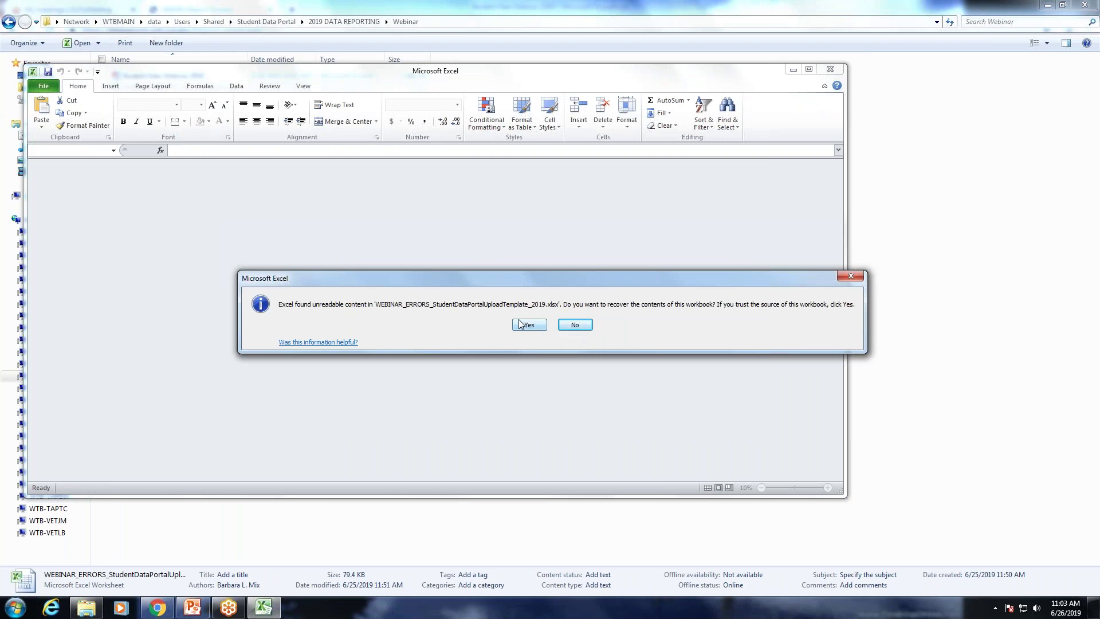
left_click(529, 325)
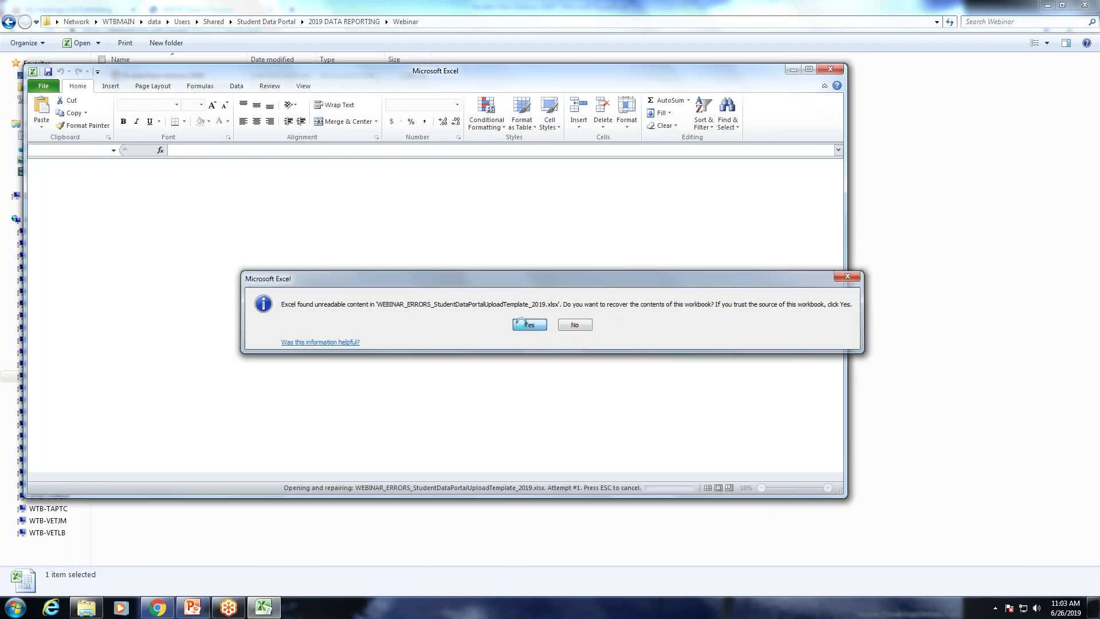
left_click(549, 339)
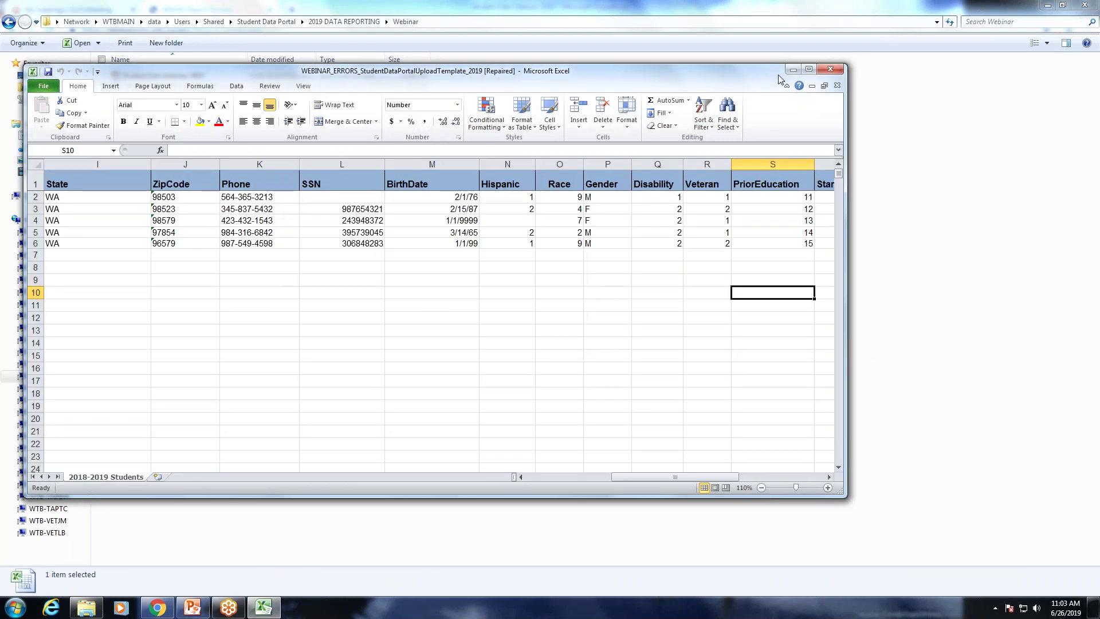
left_click(809, 69)
left_click(69, 227)
left_click(303, 227)
left_click(612, 228)
left_click(638, 198)
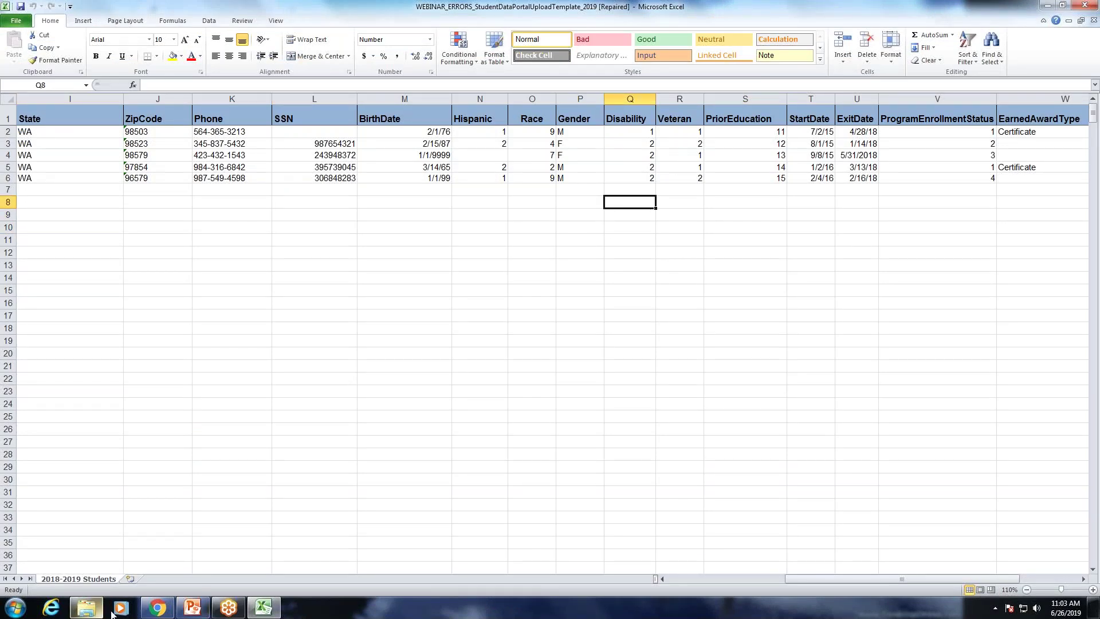
Download and open the blank upload template, checking the ProgramTitle and Location guidance in B3 and A8.
left_click(157, 608)
left_click(416, 336)
left_click(54, 584)
mouse_move(268, 601)
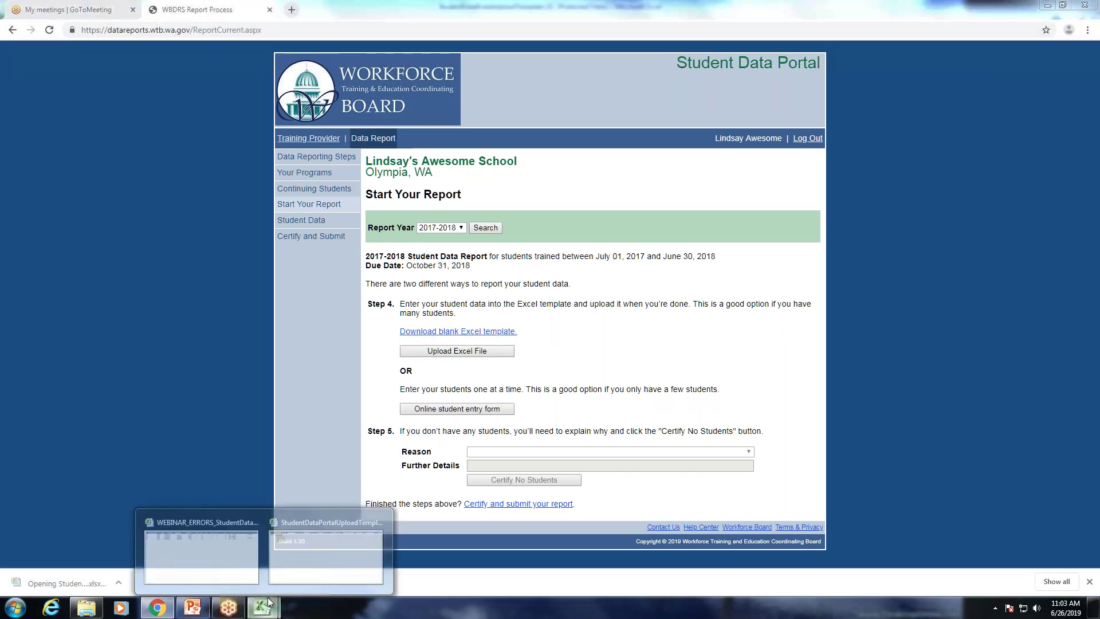
left_click(300, 562)
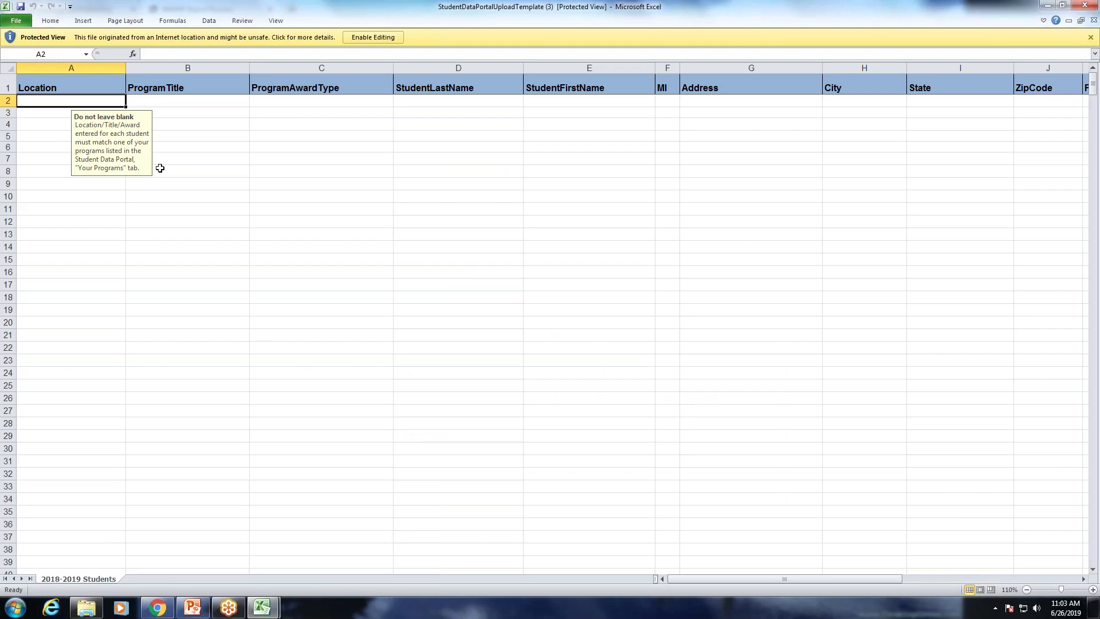
left_click(203, 111)
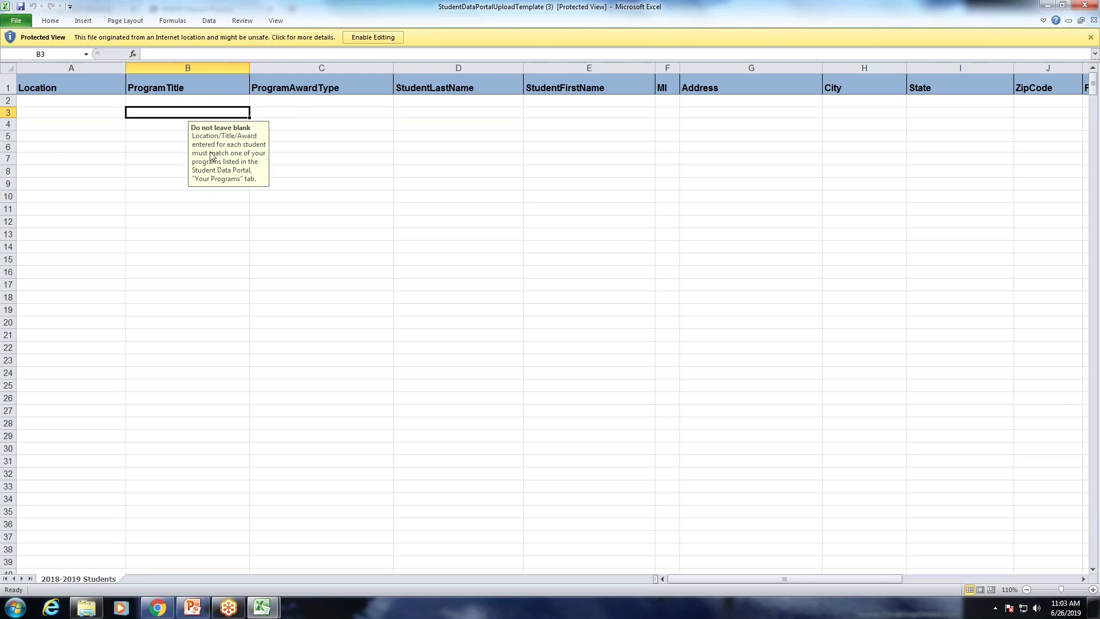
left_click(87, 169)
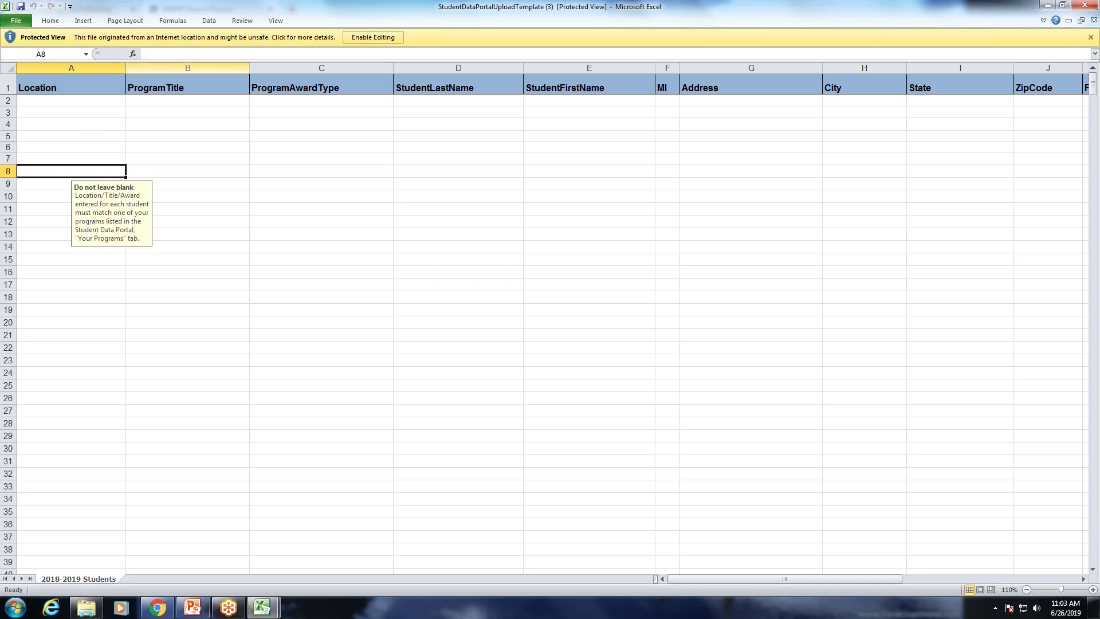
left_click(157, 606)
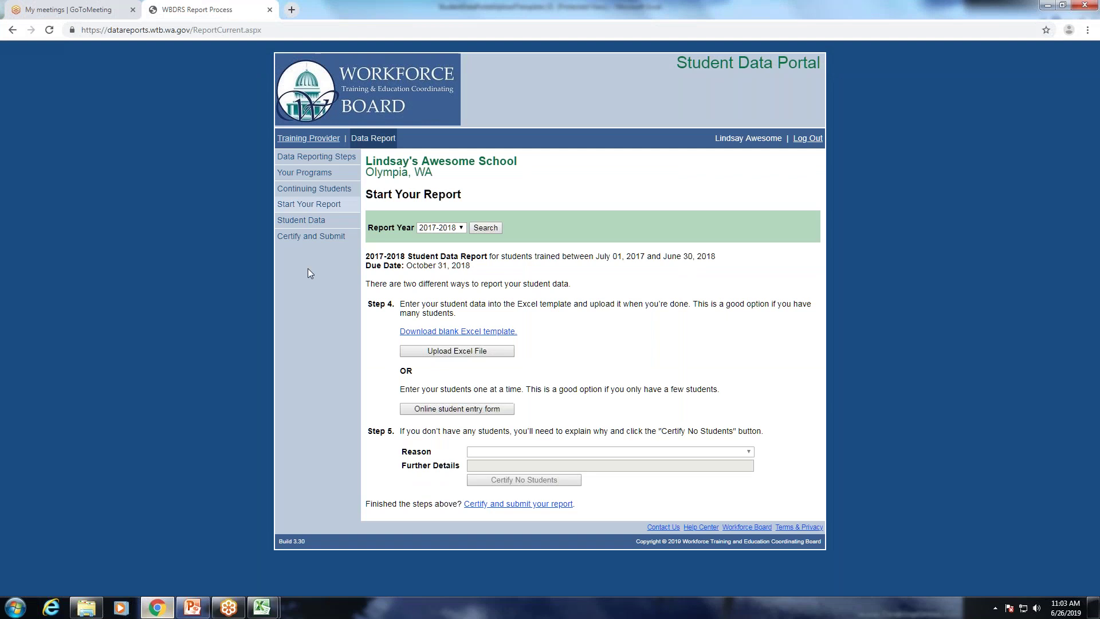
View the four 2017-2018 certificate programs under Your Programs, then return to the blank template.
left_click(329, 178)
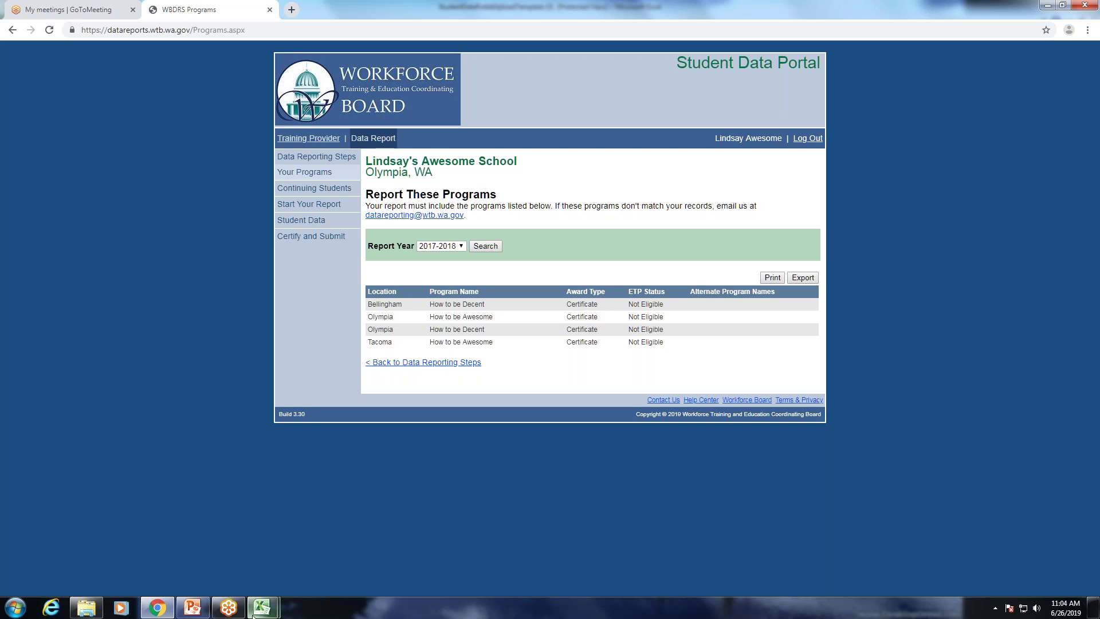
mouse_move(267, 579)
left_click(319, 554)
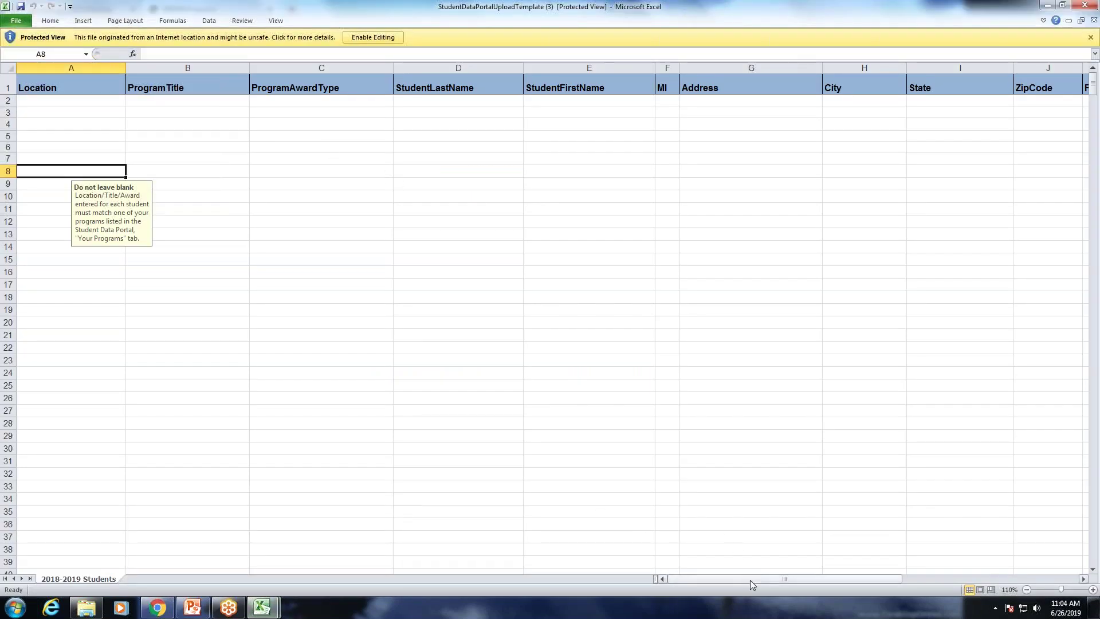
Check the Gender guidance and allowed Gender values in cells P8 and P5.
left_click_drag(751, 580, 905, 577)
left_click(394, 175)
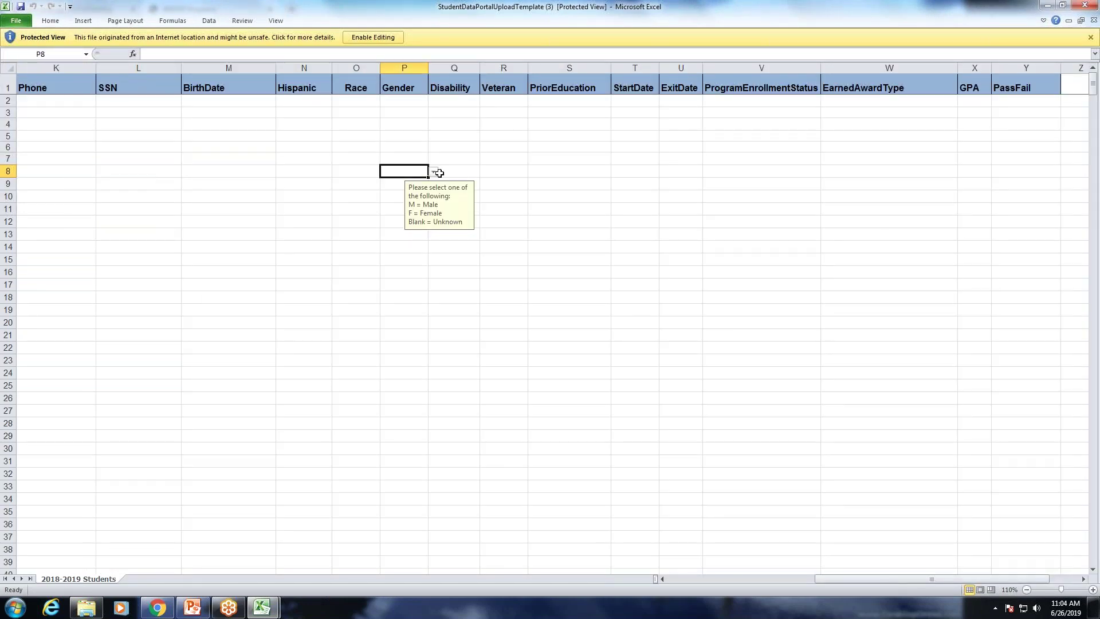
left_click(407, 134)
left_click(434, 136)
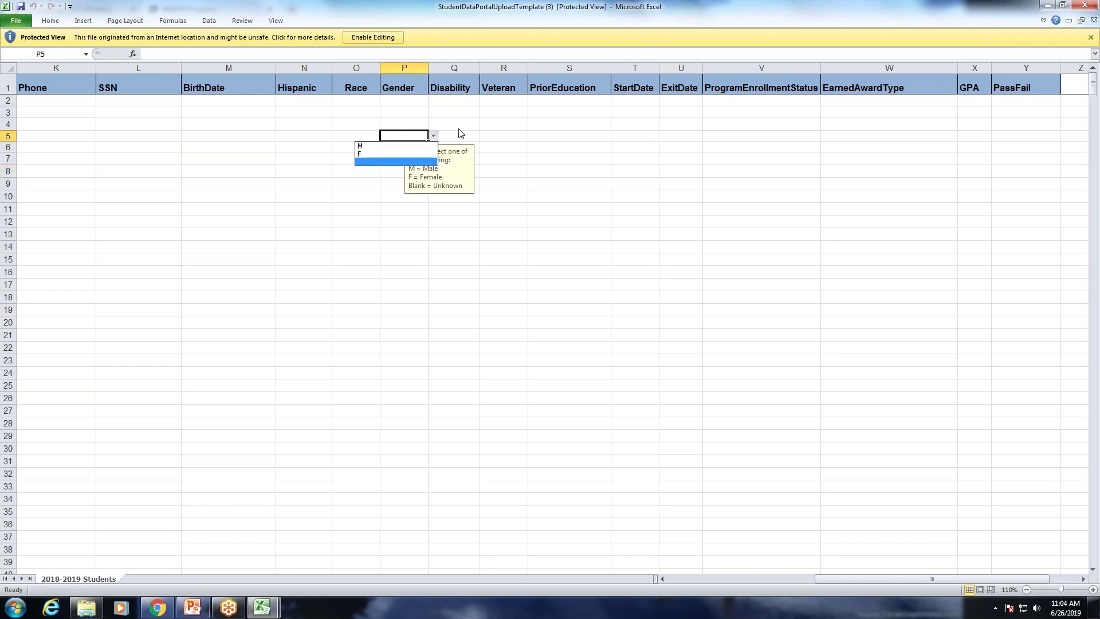
left_click(338, 119)
Check the Race codes 1 White/Caucasian through 9 Unknown in cell O4, then return to the portal.
left_click(339, 120)
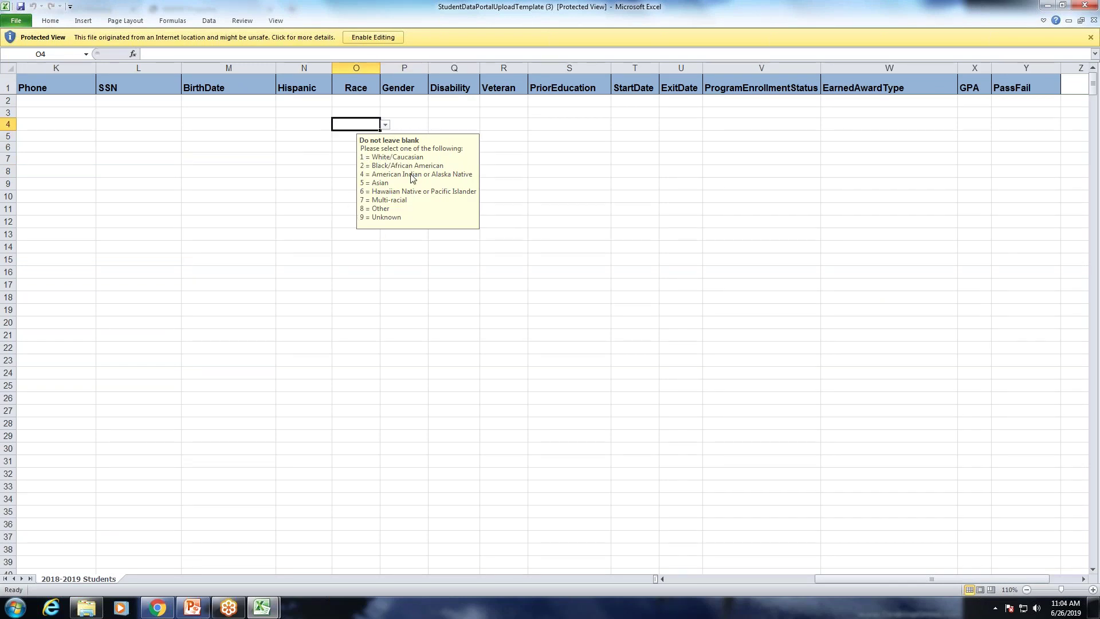
left_click(385, 124)
left_click(346, 163)
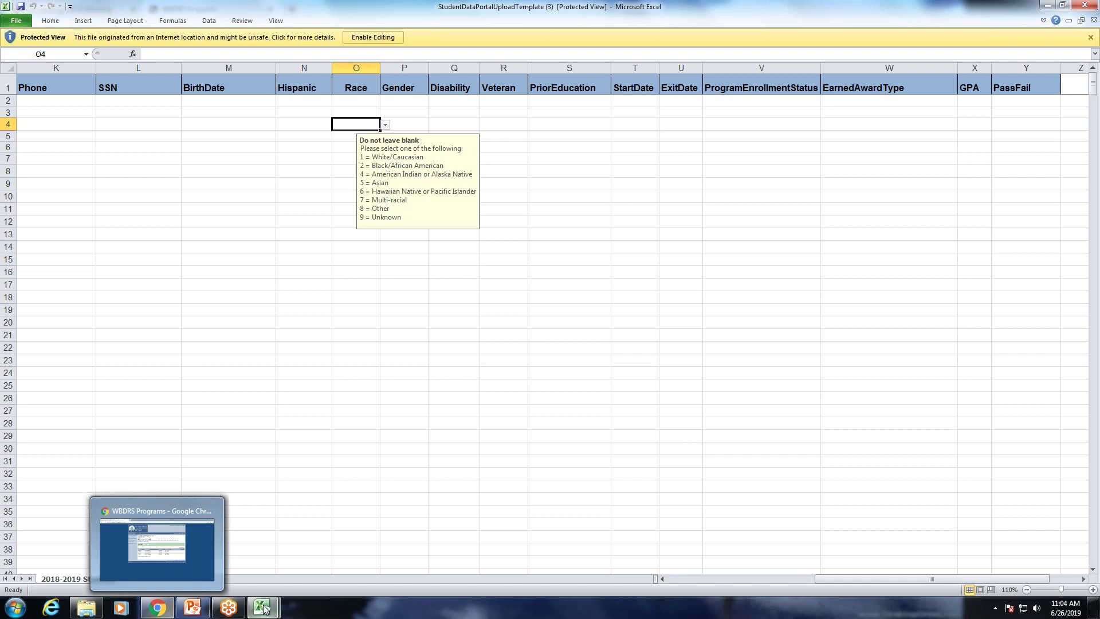
mouse_move(263, 607)
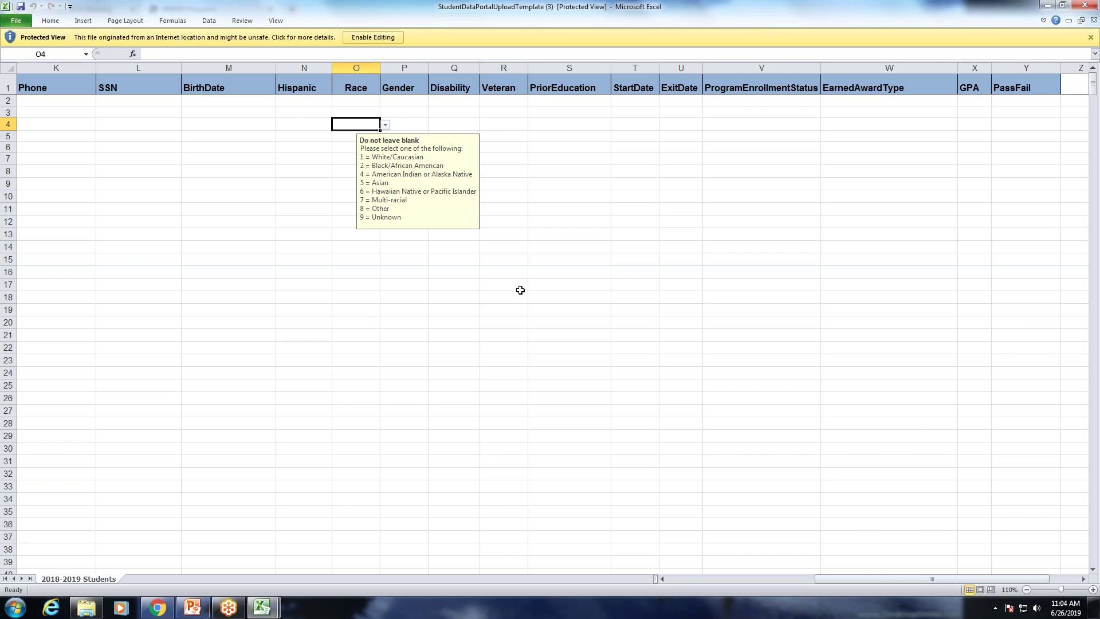
left_click(155, 608)
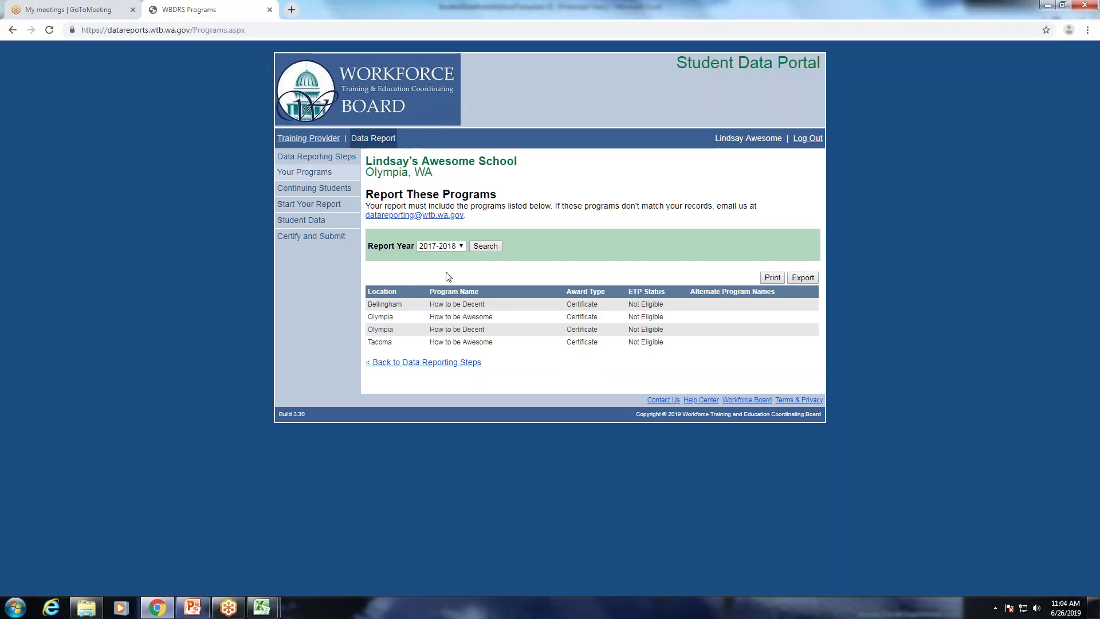
Start the Excel upload option from Start Your Report and browse for a file.
left_click(319, 211)
left_click(472, 353)
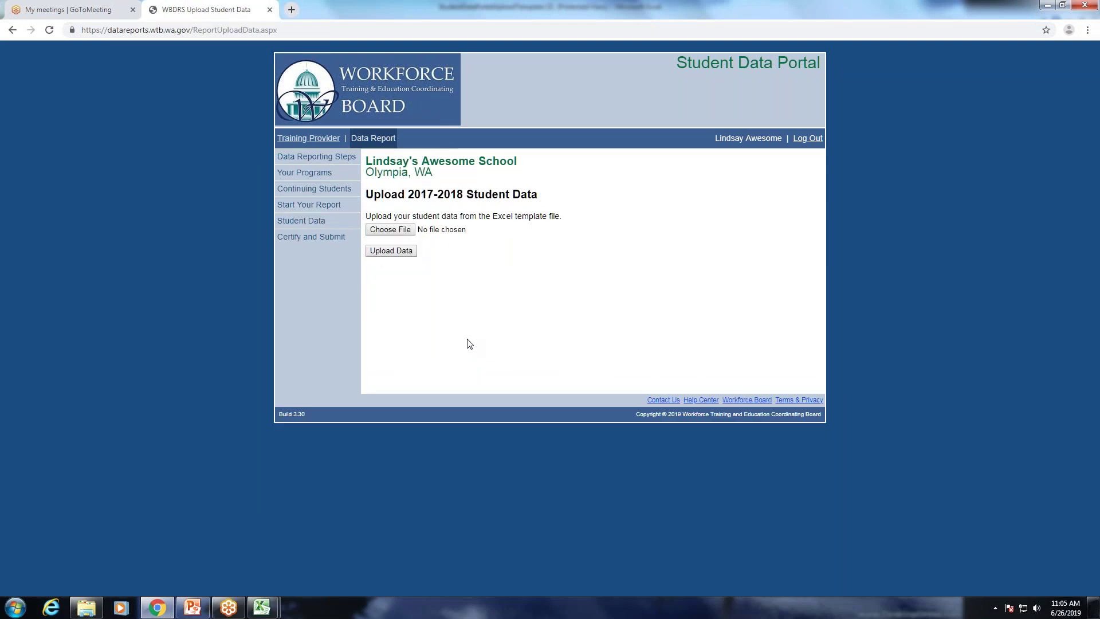
left_click(390, 229)
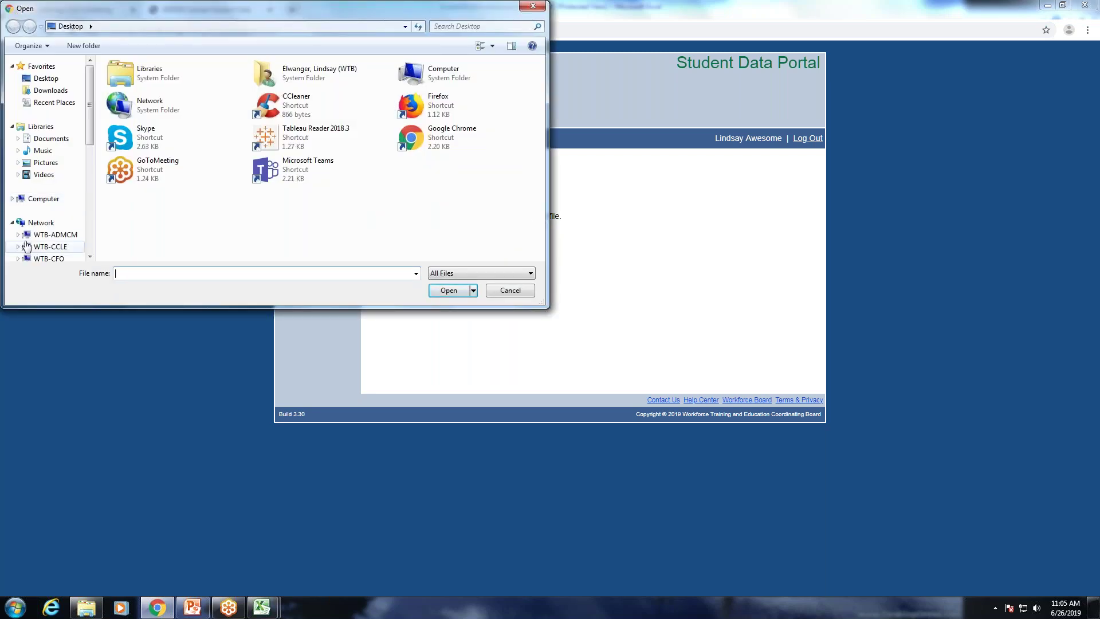
Choose WEBINAR_ERRORS_StudentDataPortalUploadTemplate_2019.xlsx from WTBMAIN's Shared > Student Data Portal > 2019 DATA REPORTING > Webinar folder.
left_click(51, 246)
scroll(53, 231, "down", 2)
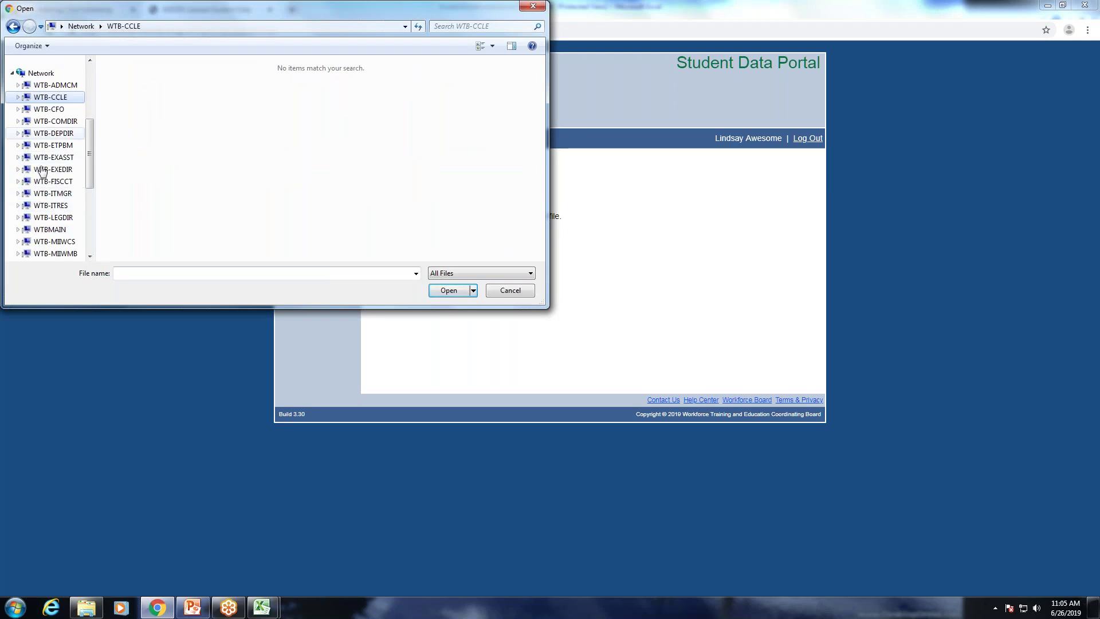
left_click(40, 229)
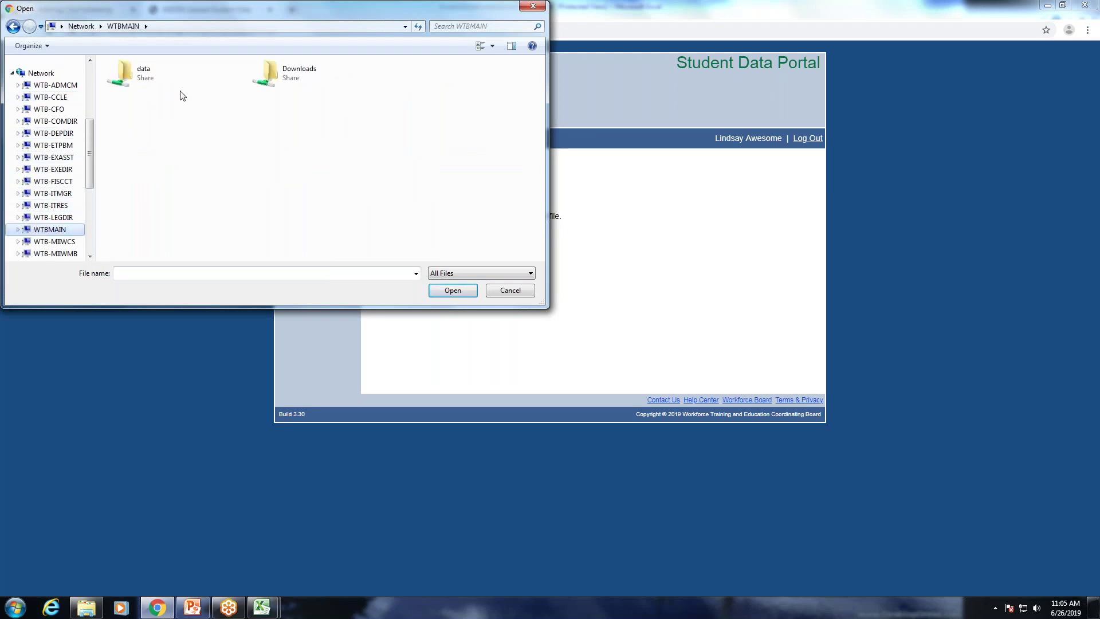
double_click(144, 75)
double_click(128, 92)
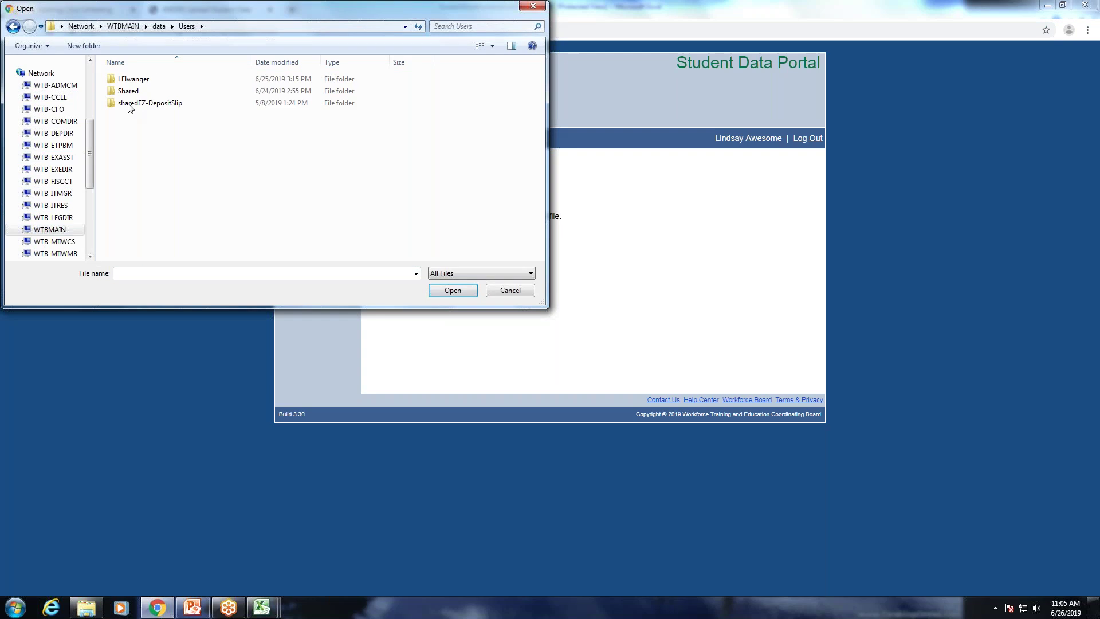
double_click(129, 92)
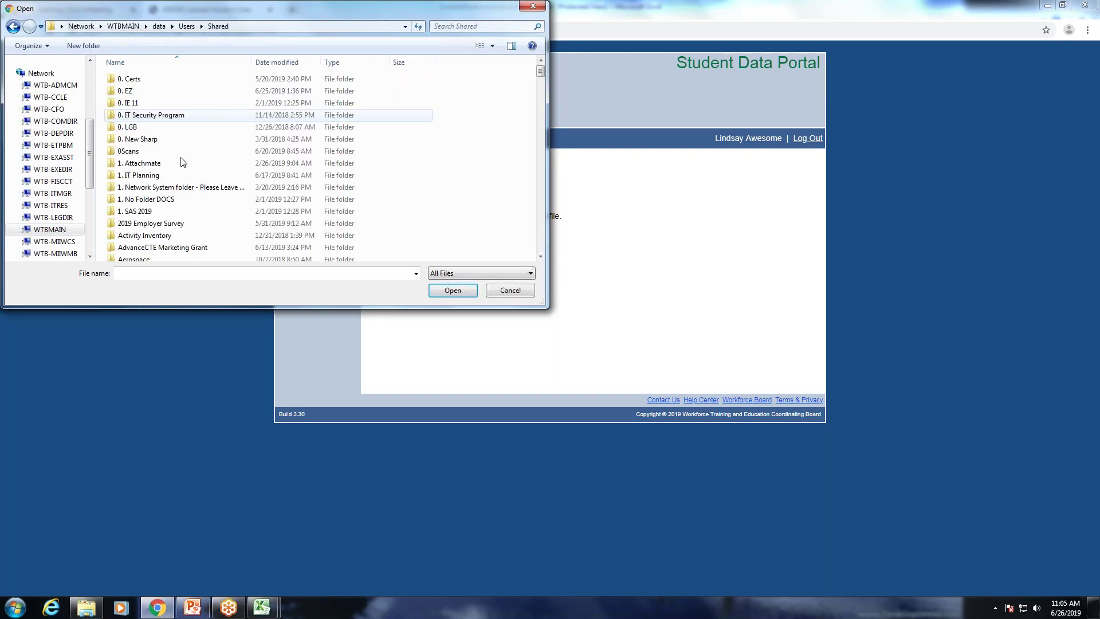
key("s")
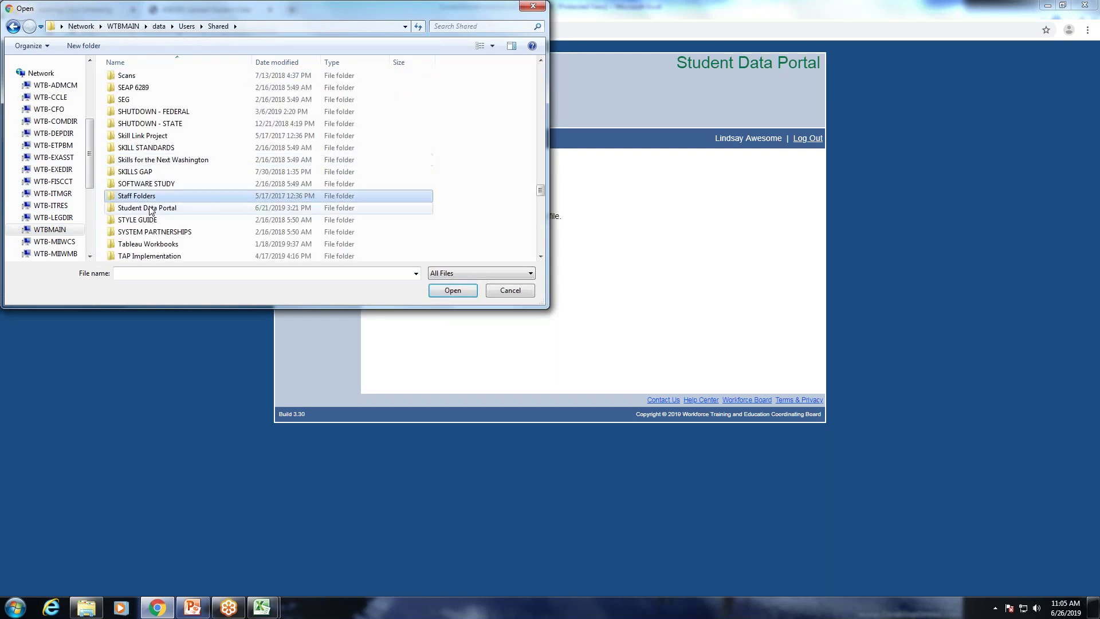
double_click(151, 209)
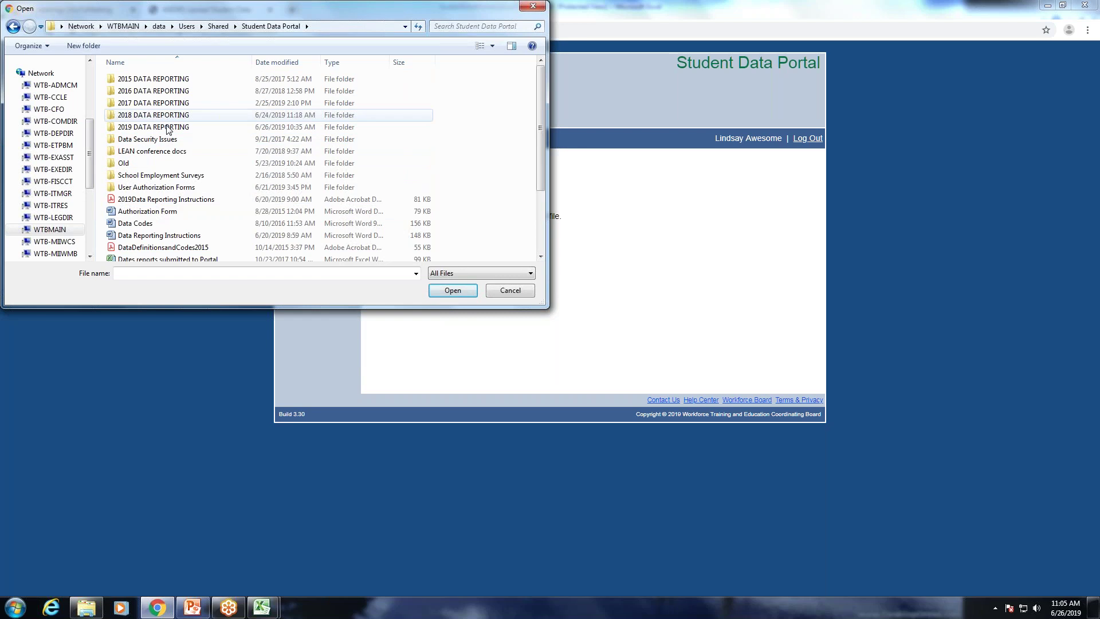
left_click(167, 127)
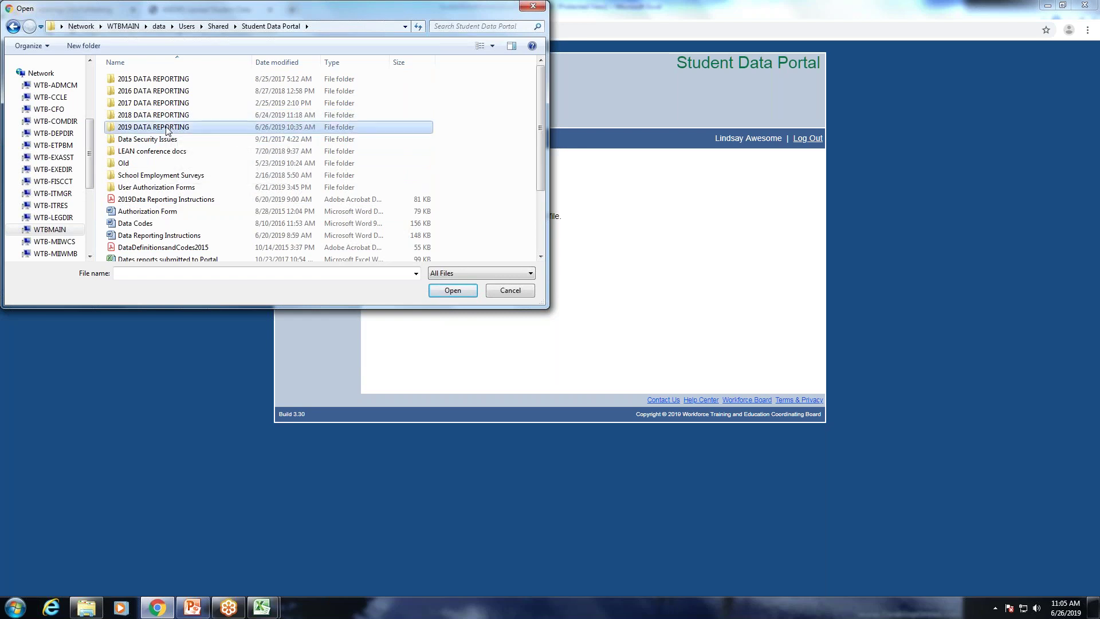
double_click(166, 127)
double_click(153, 95)
left_click(153, 94)
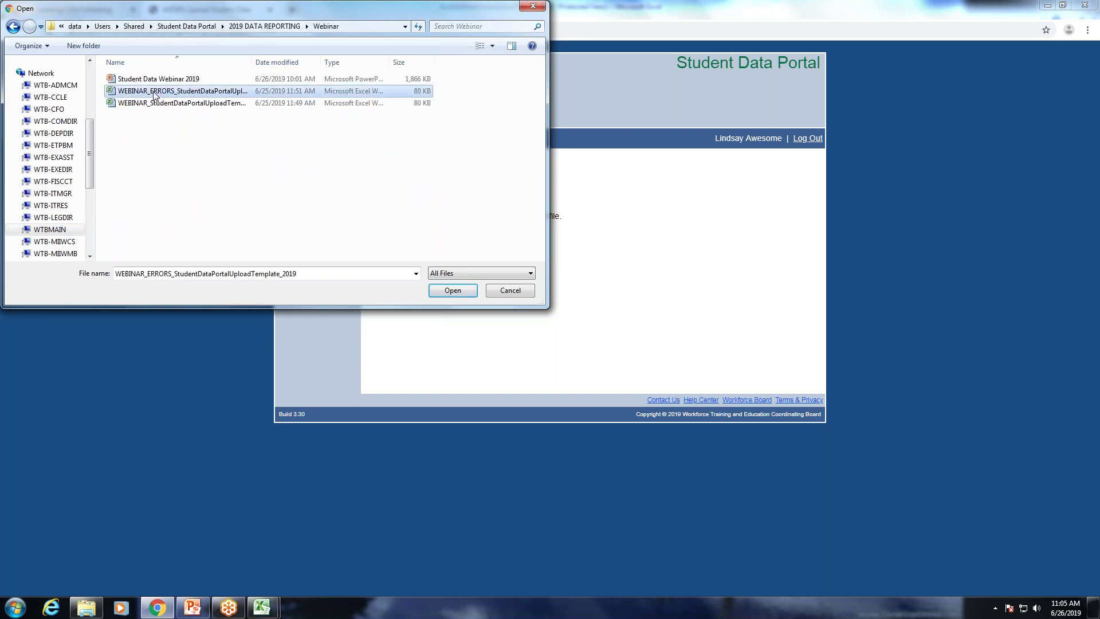
double_click(154, 95)
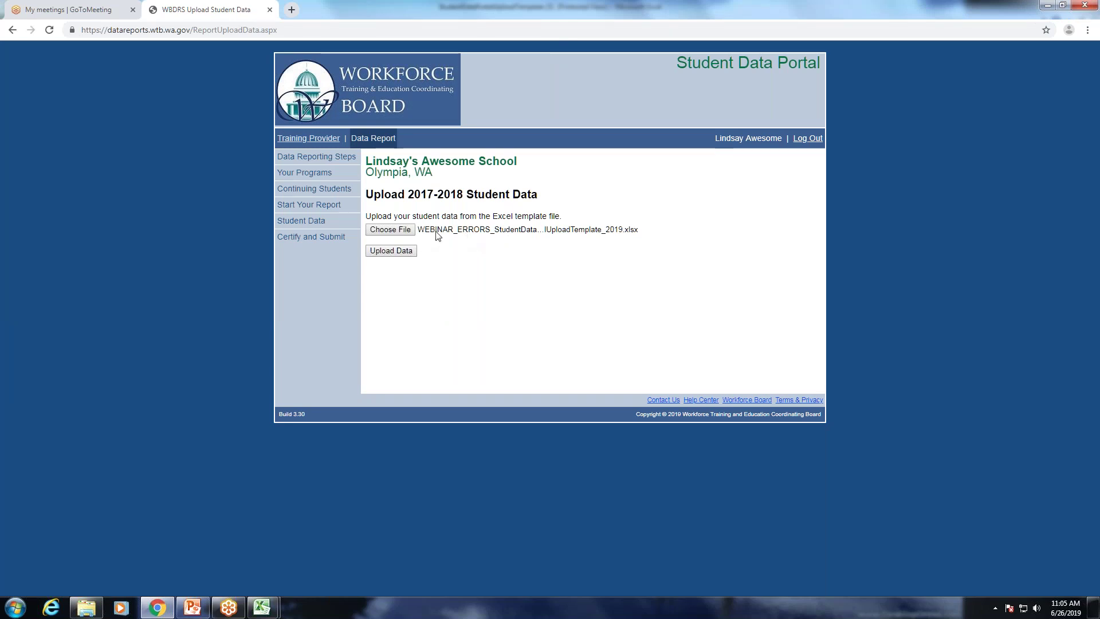
Upload the WEBINAR_ERRORS workbook, confirming it replaces the existing student data.
left_click(378, 254)
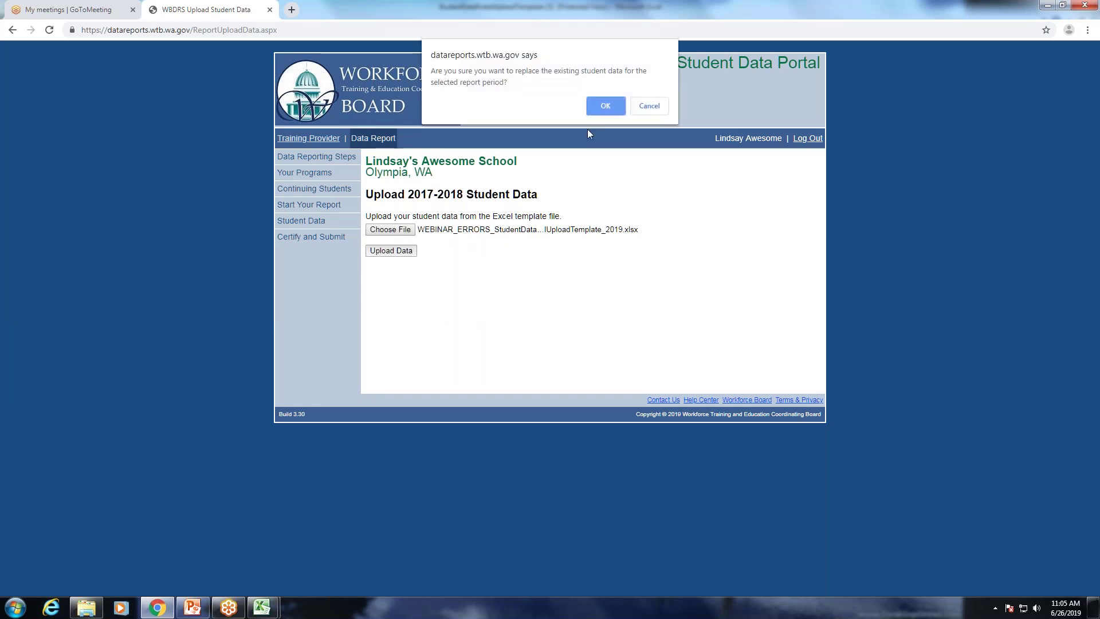
left_click(606, 108)
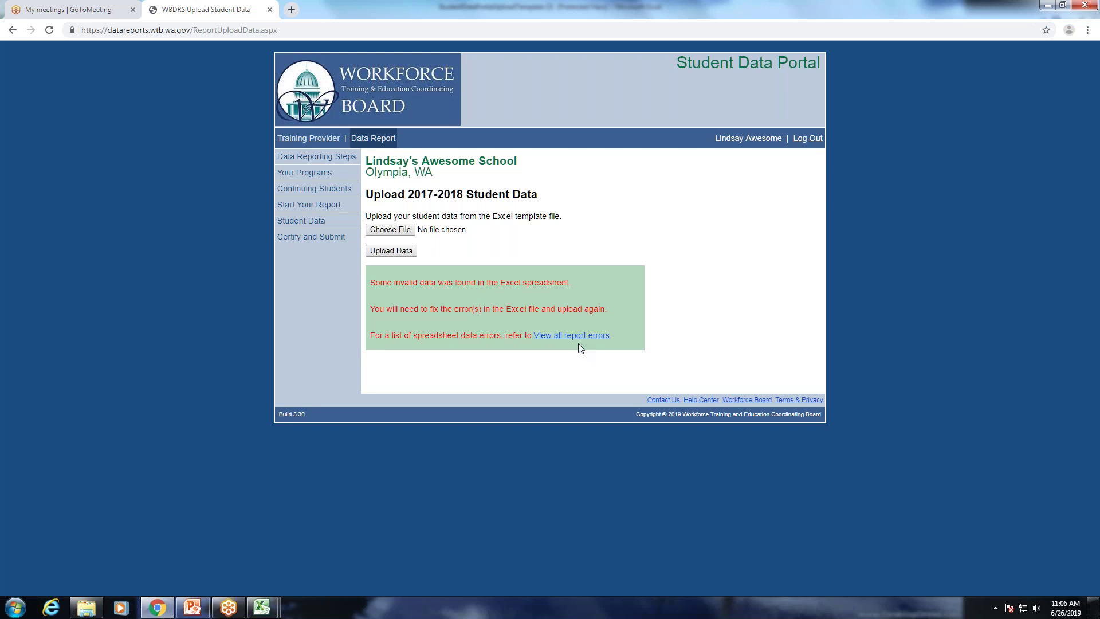
mouse_move(262, 606)
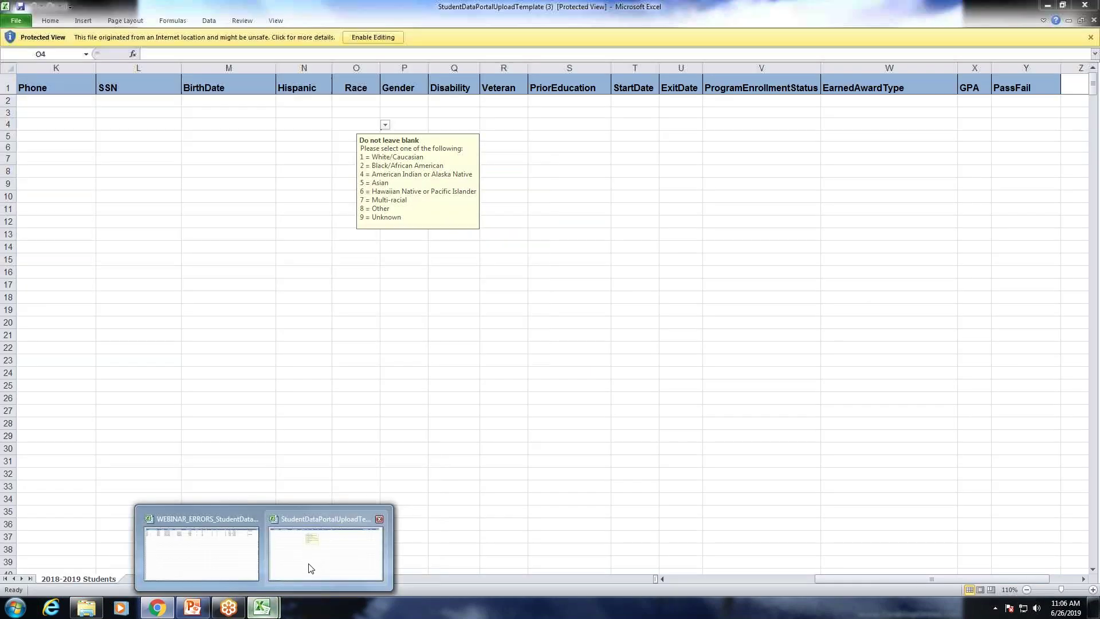
left_click(309, 567)
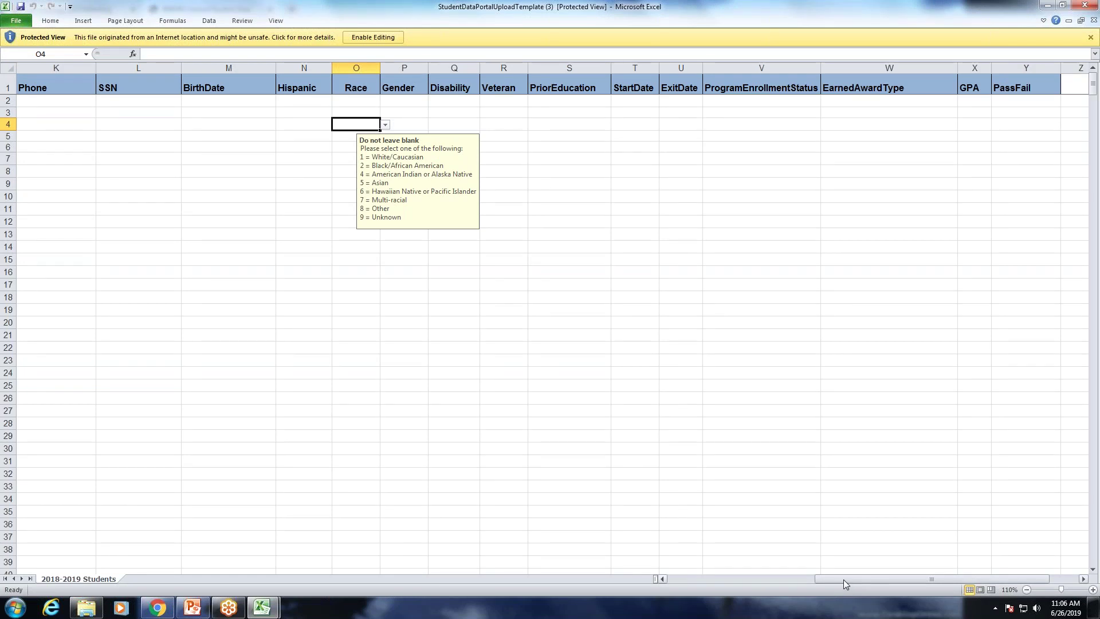
left_click_drag(833, 579, 688, 583)
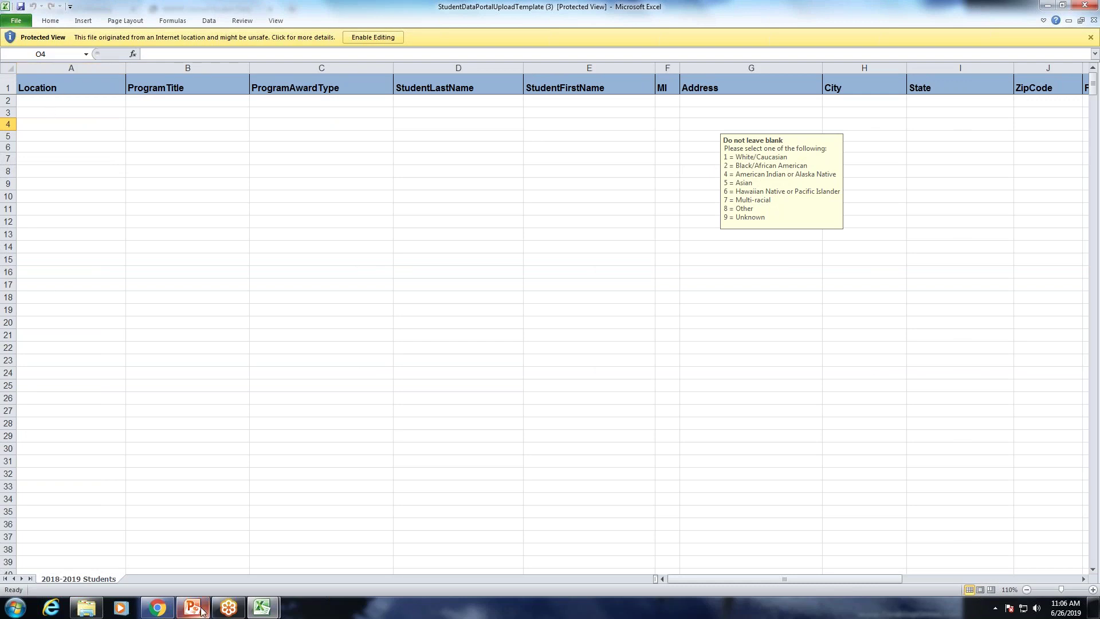
mouse_move(169, 617)
left_click(156, 608)
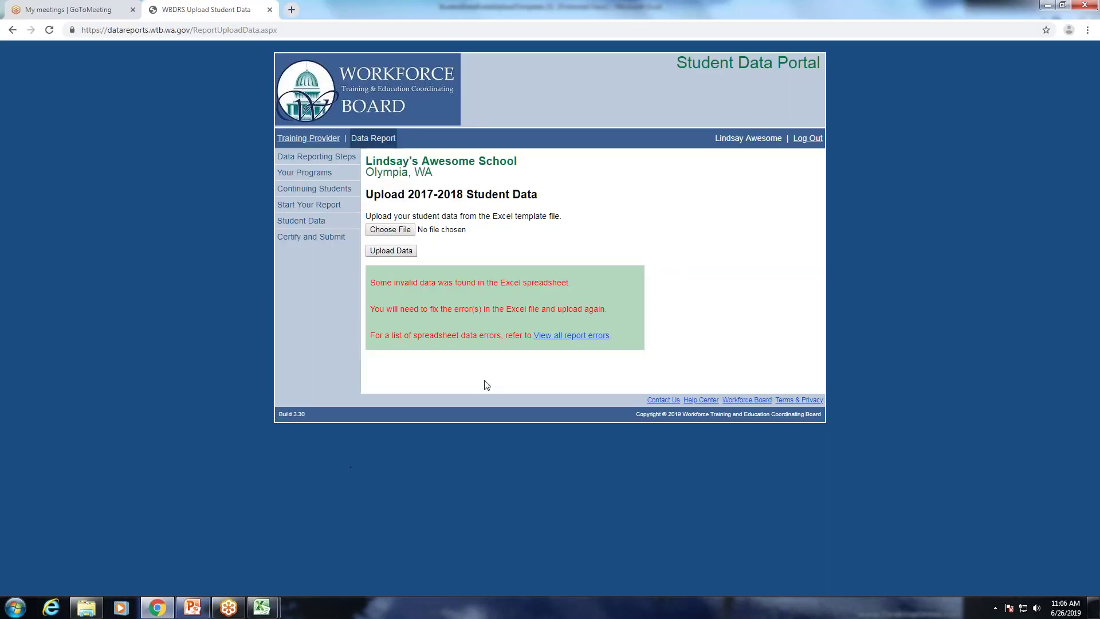
View all report errors: Location, Program and Award Type problems in rows 2, 4 and 5.
left_click(587, 337)
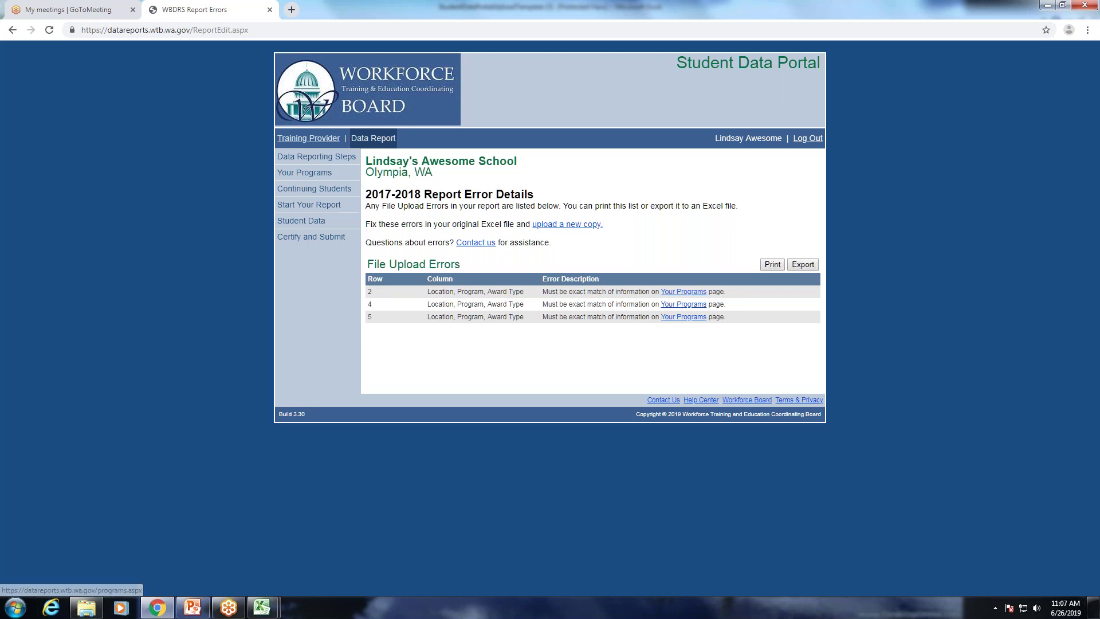
mouse_move(261, 607)
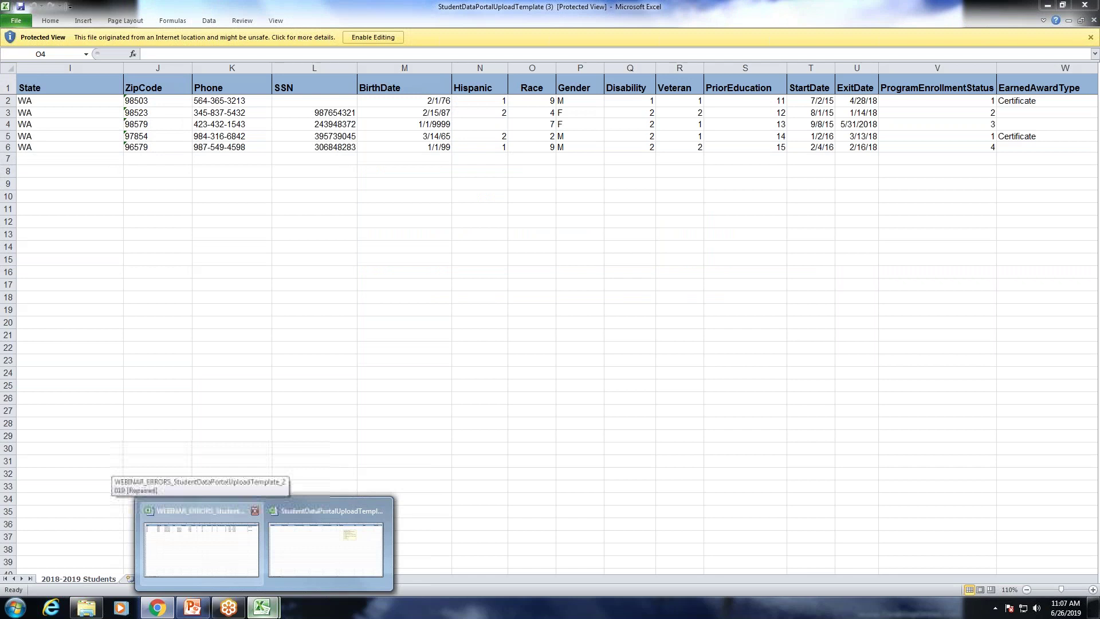
Dock the WEBINAR_ERRORS workbook right and the browser left, showing Your Programs beside it.
left_click(208, 549)
key("super+Right")
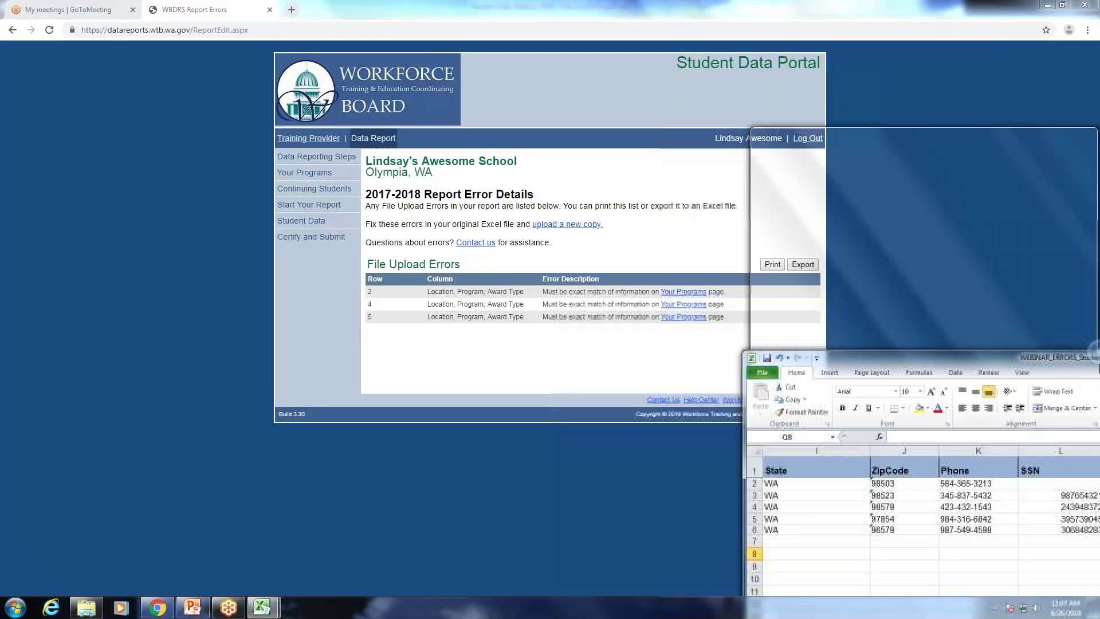
double_click(419, 12)
key("super+Left")
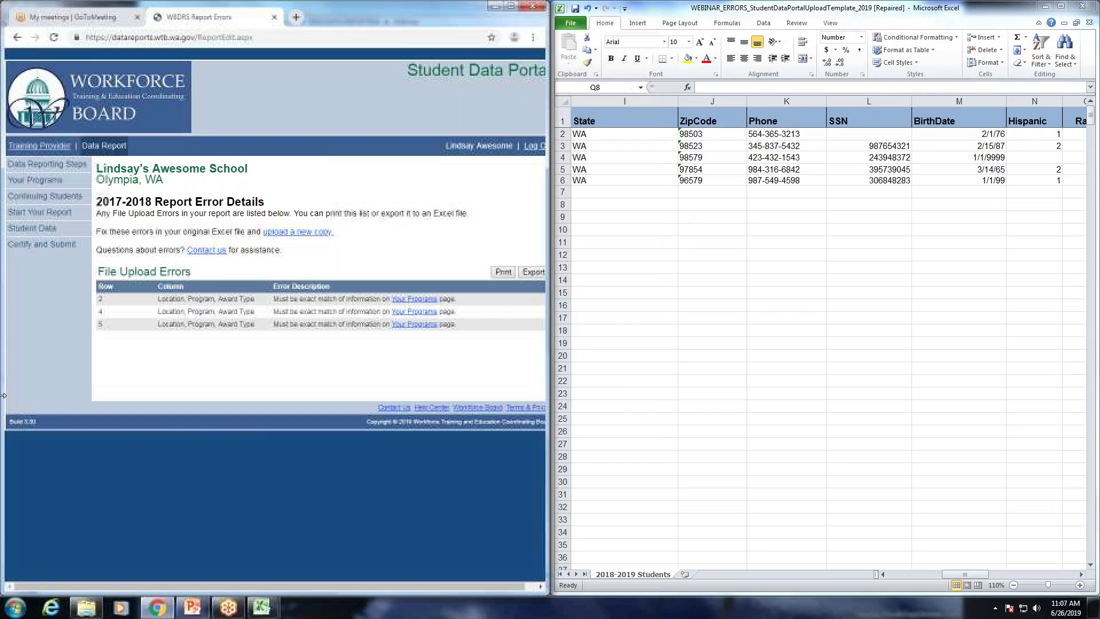
left_click(32, 181)
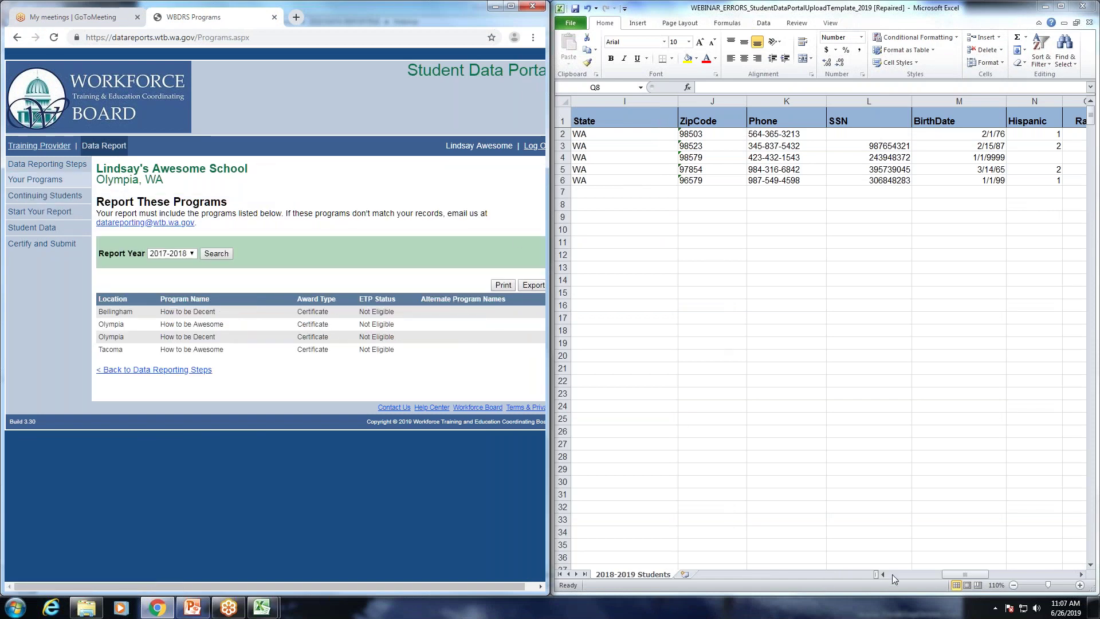
left_click_drag(962, 578, 883, 576)
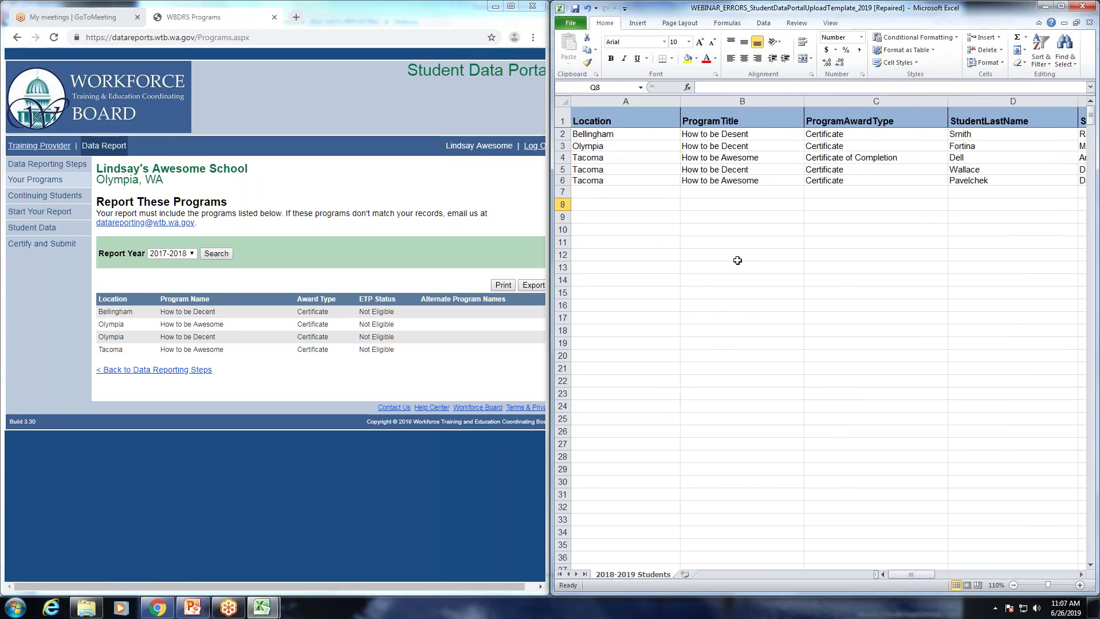
Correct the program title in B2 from 'Desent' to 'How to be Decent'.
left_click(736, 135)
double_click(723, 134)
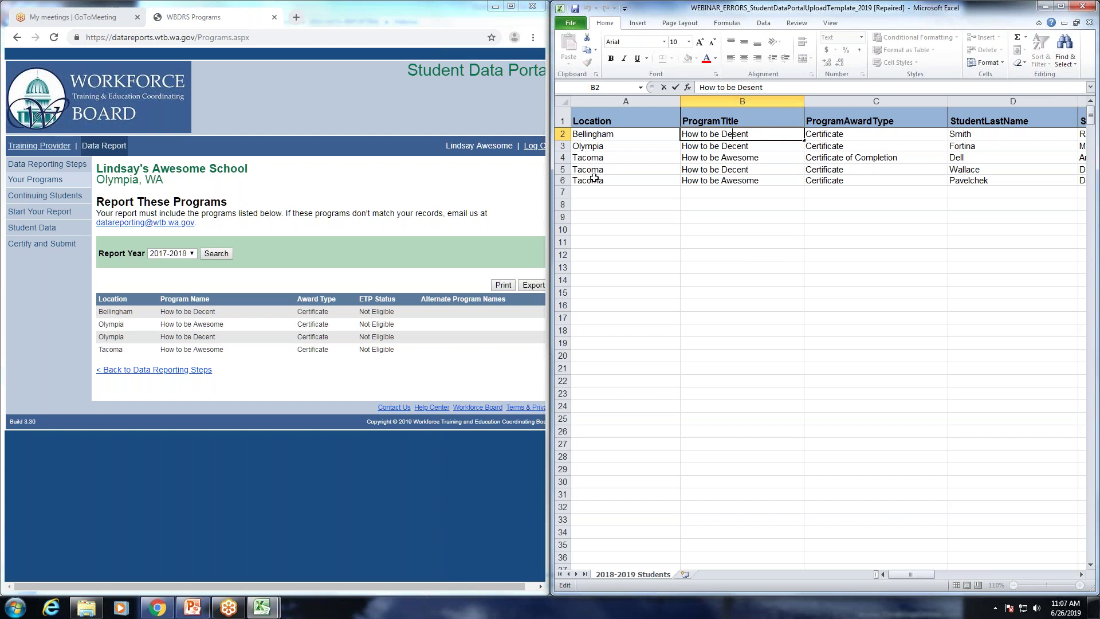
key("BackSpace")
type("c")
left_click(868, 159)
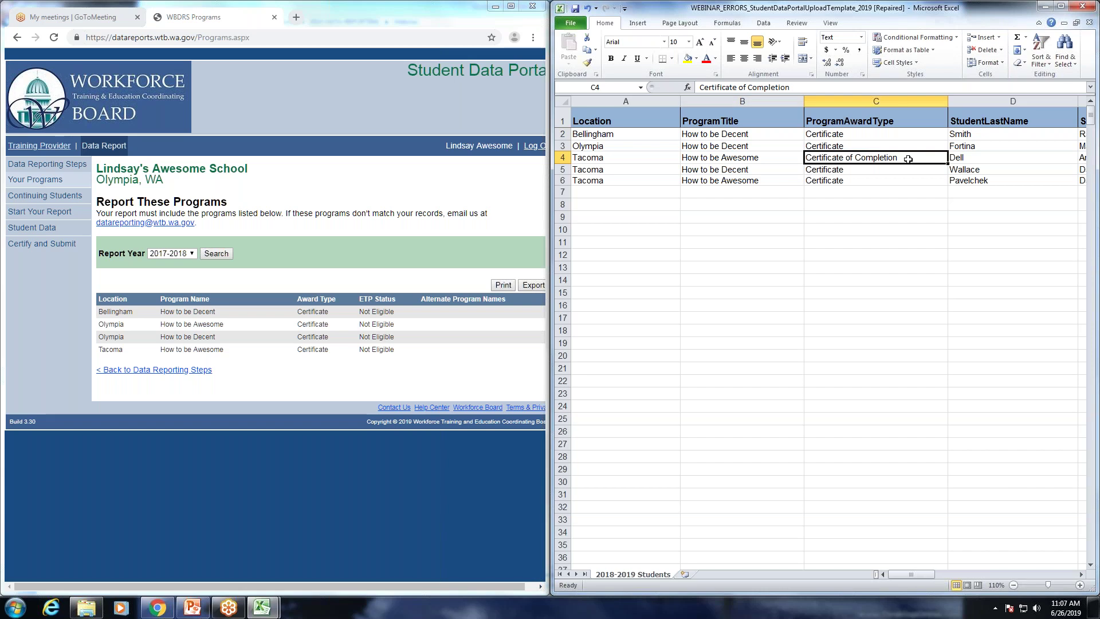
Trim 'of Completion' from cell C4 so it reads 'Certificate'.
double_click(909, 160)
key("ctrl+shift+Left")
key("ctrl+shift+Left")
key("BackSpace")
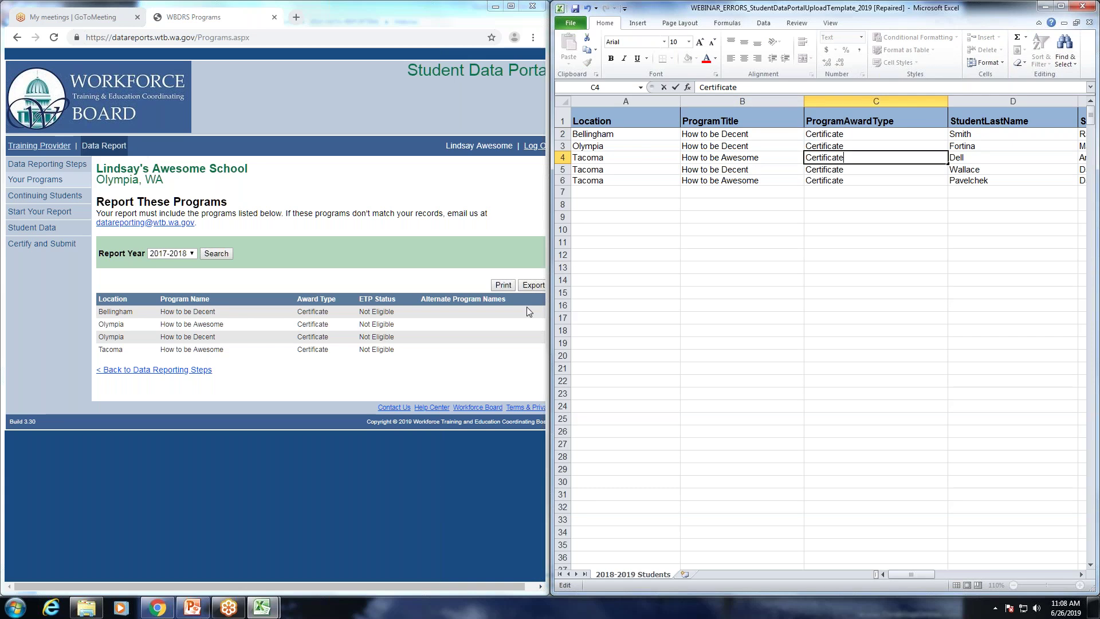
left_click(453, 260)
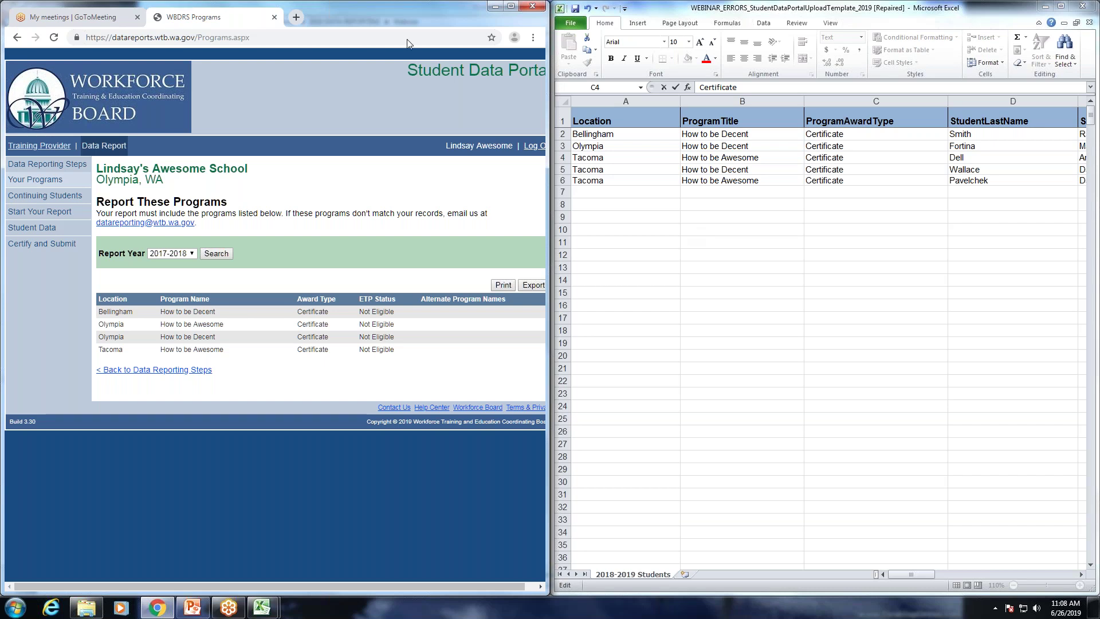
Maximize the Chrome window over Excel to show the 2017-2018 Report These Programs page.
key("super+Down")
key("super+Up")
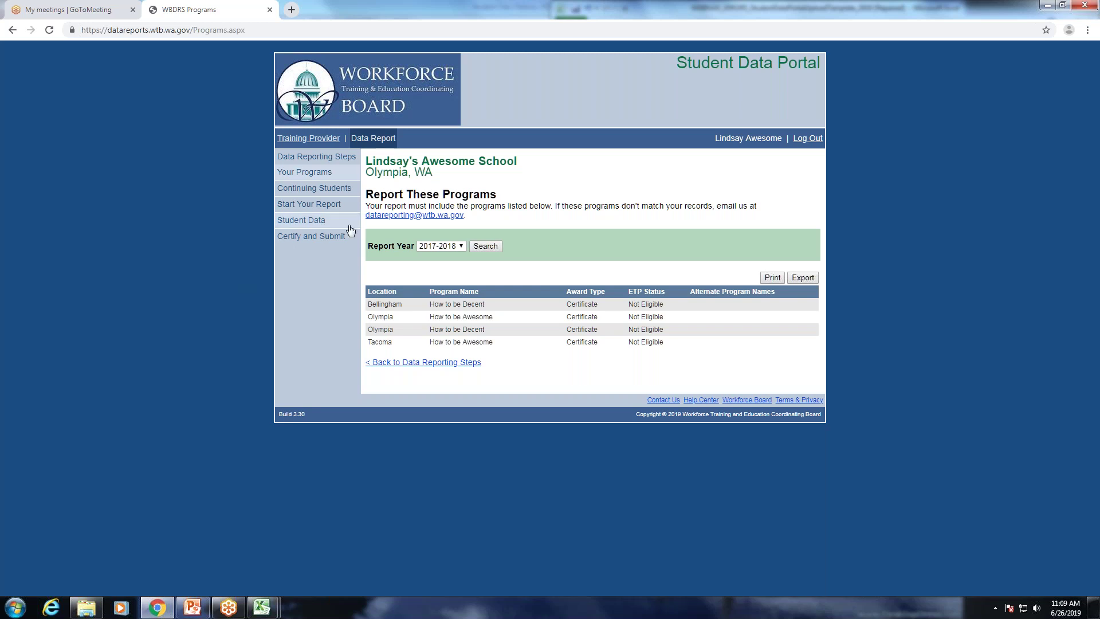
Upload WEBINAR_StudentDataPortalUploadTemplate_2019.xlsx from Start Your Report, adding 5 records for 2017-2018.
left_click(324, 207)
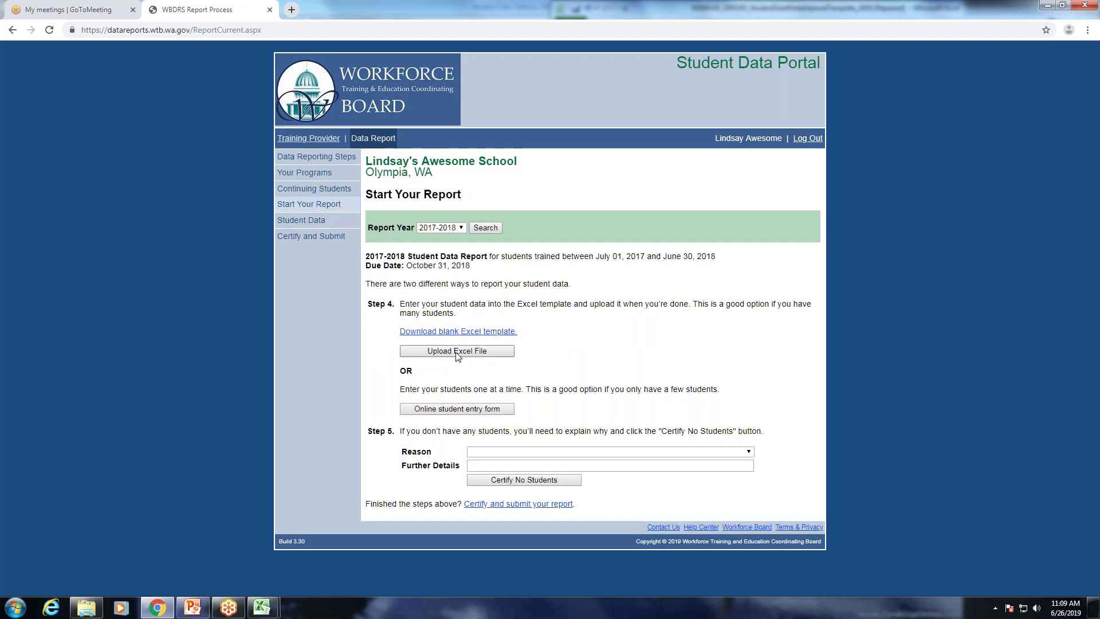
left_click(458, 354)
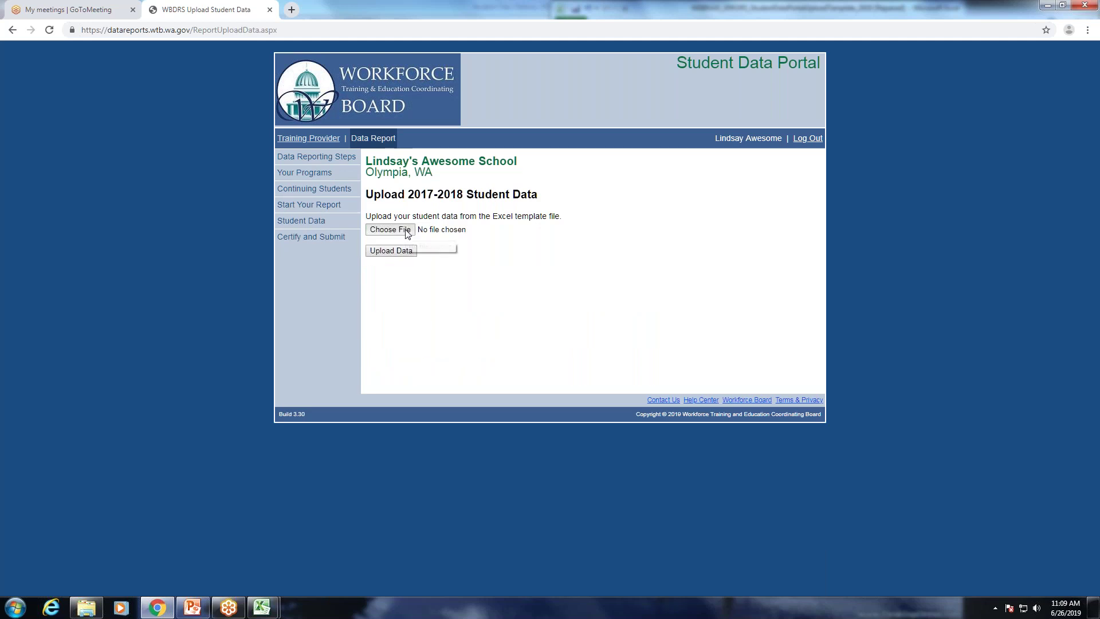
left_click(390, 229)
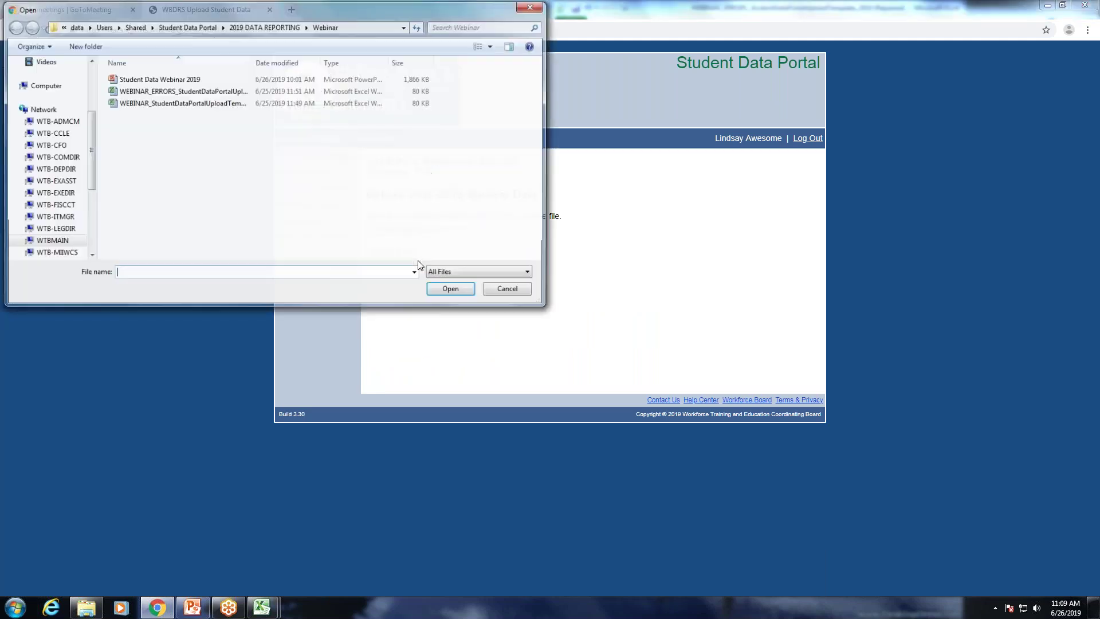
double_click(213, 103)
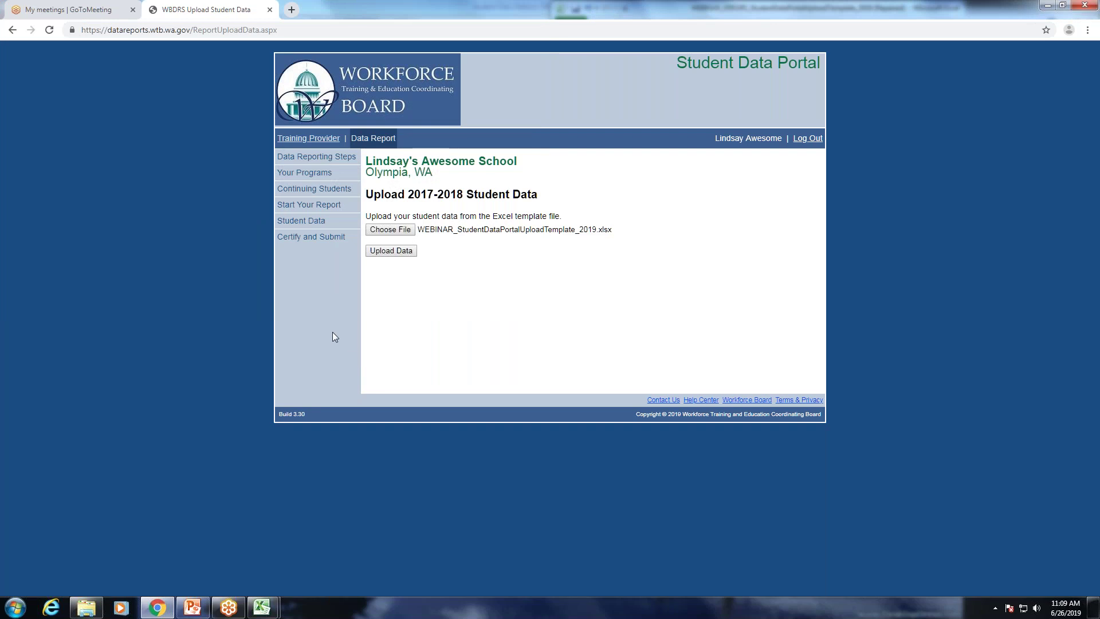
left_click(394, 253)
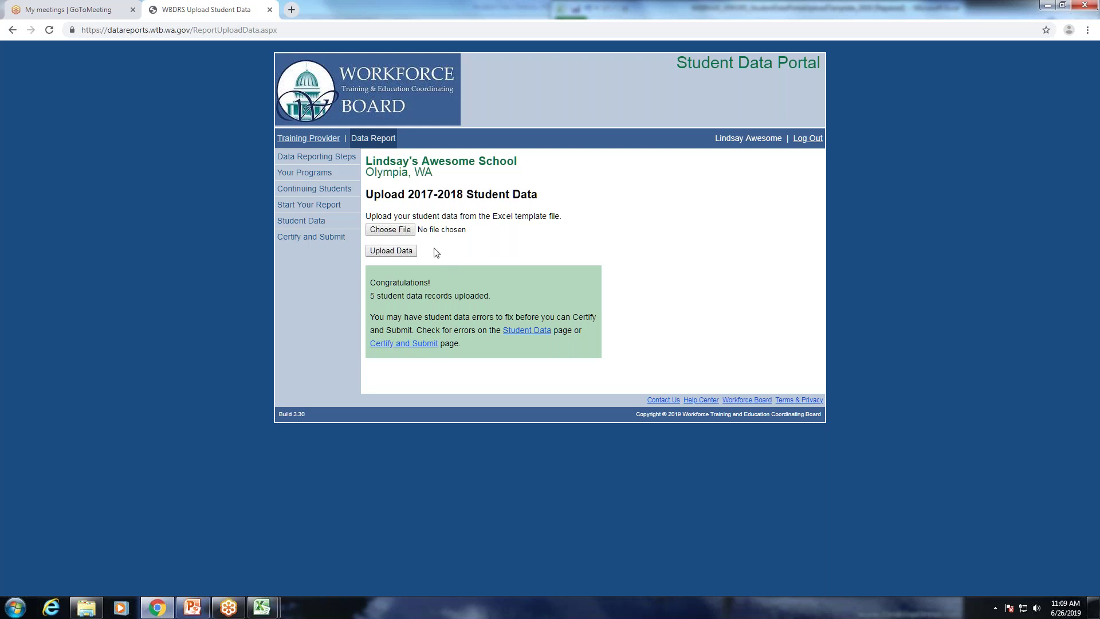
Return to Start Your Report and highlight the Step 5 no-students text.
left_click(330, 211)
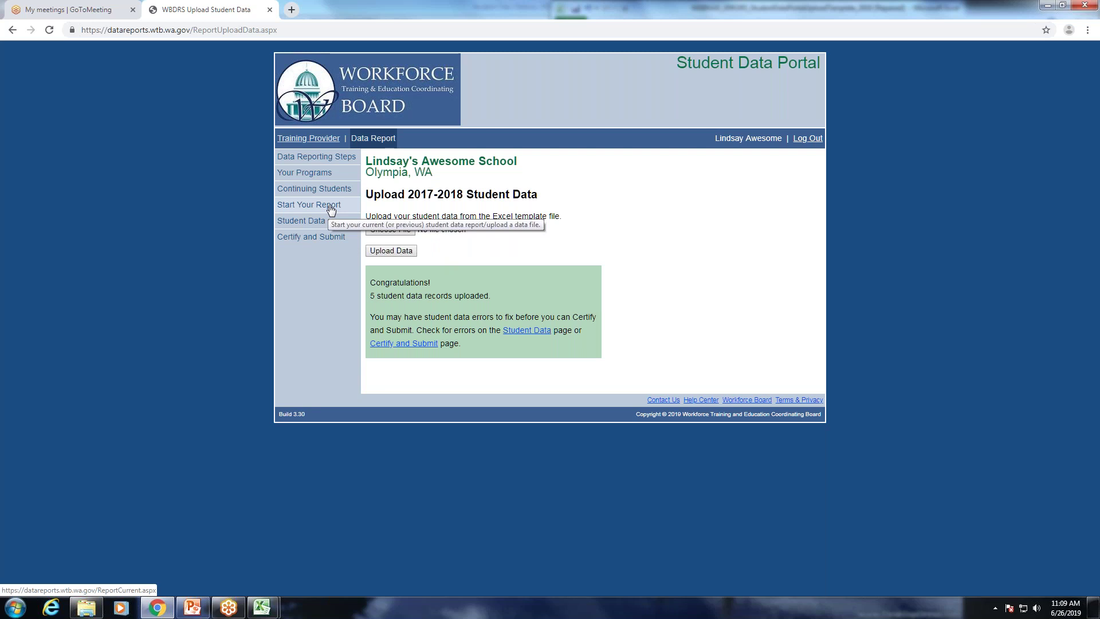
left_click_drag(368, 432, 422, 435)
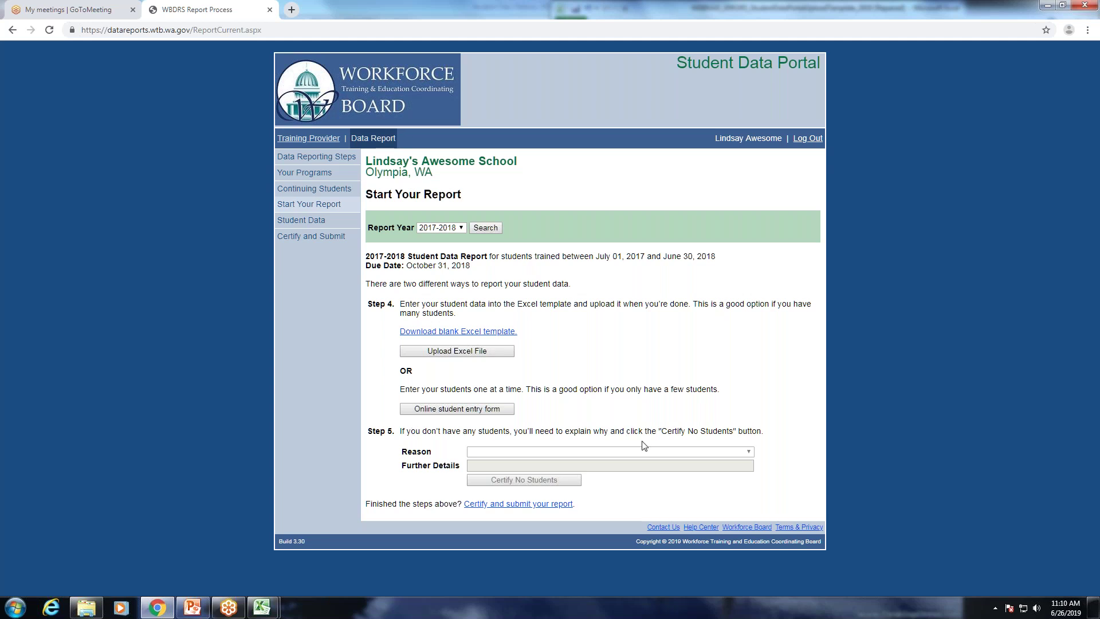
left_click_drag(368, 431, 403, 430)
left_click(452, 427)
On Certify and Submit Report, set Olympia's reason to 'Did not offer training' with note 'No students'.
left_click(528, 505)
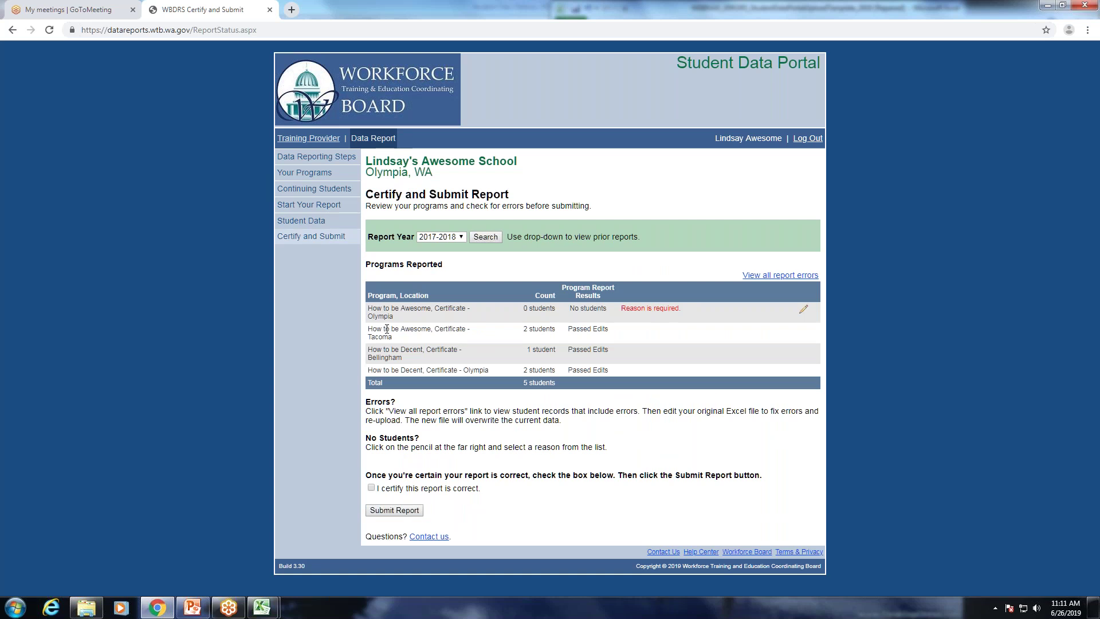
left_click_drag(370, 308, 525, 316)
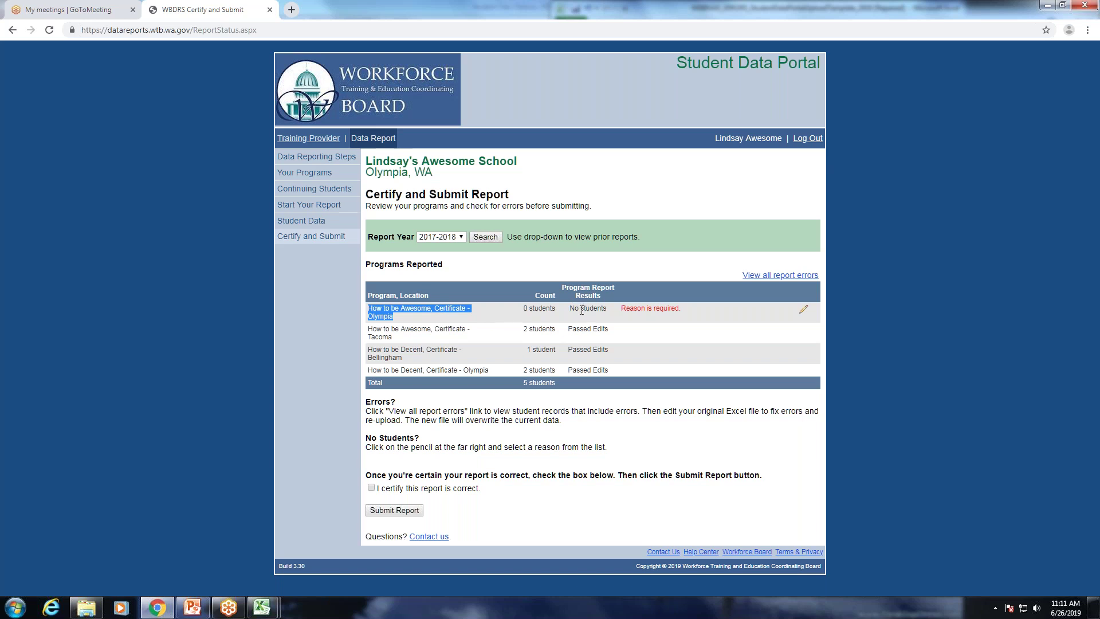
left_click(582, 309)
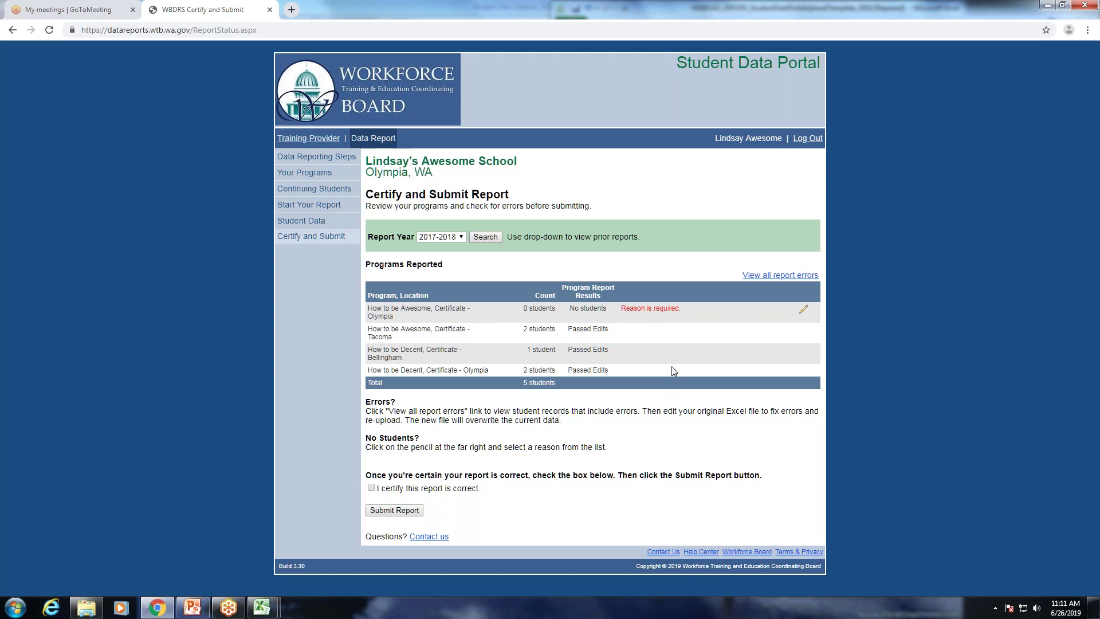
left_click(803, 310)
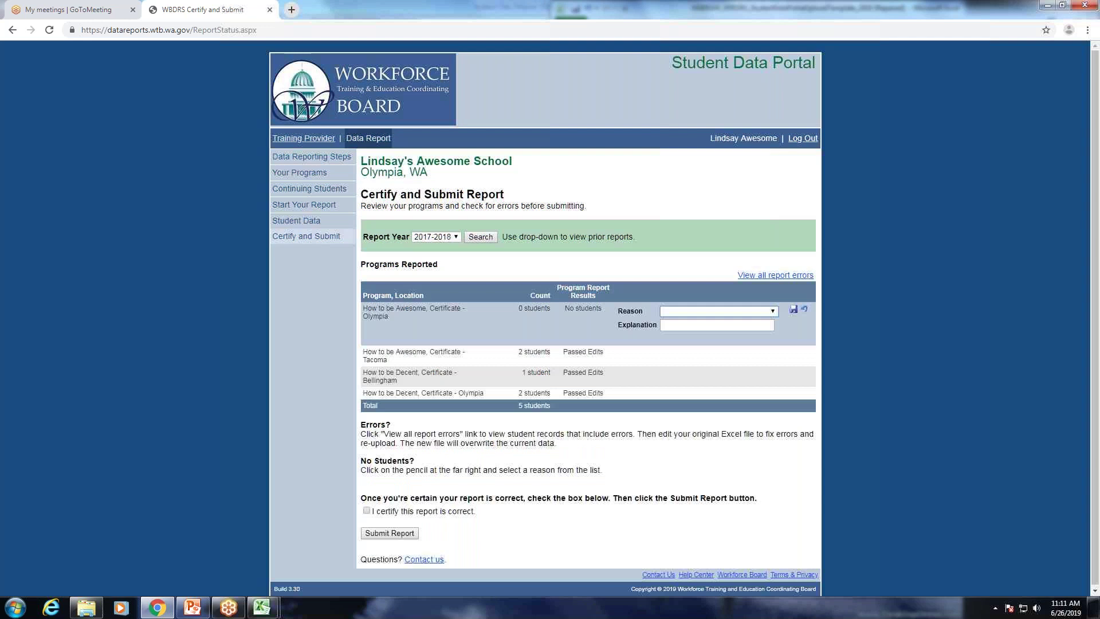
left_click(700, 311)
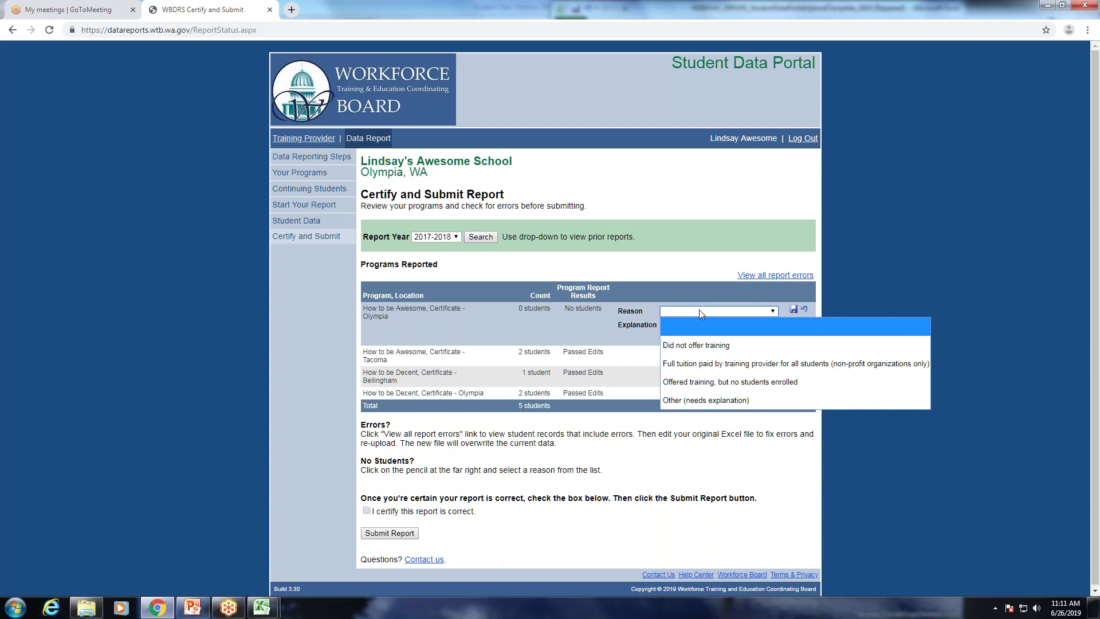
left_click(701, 350)
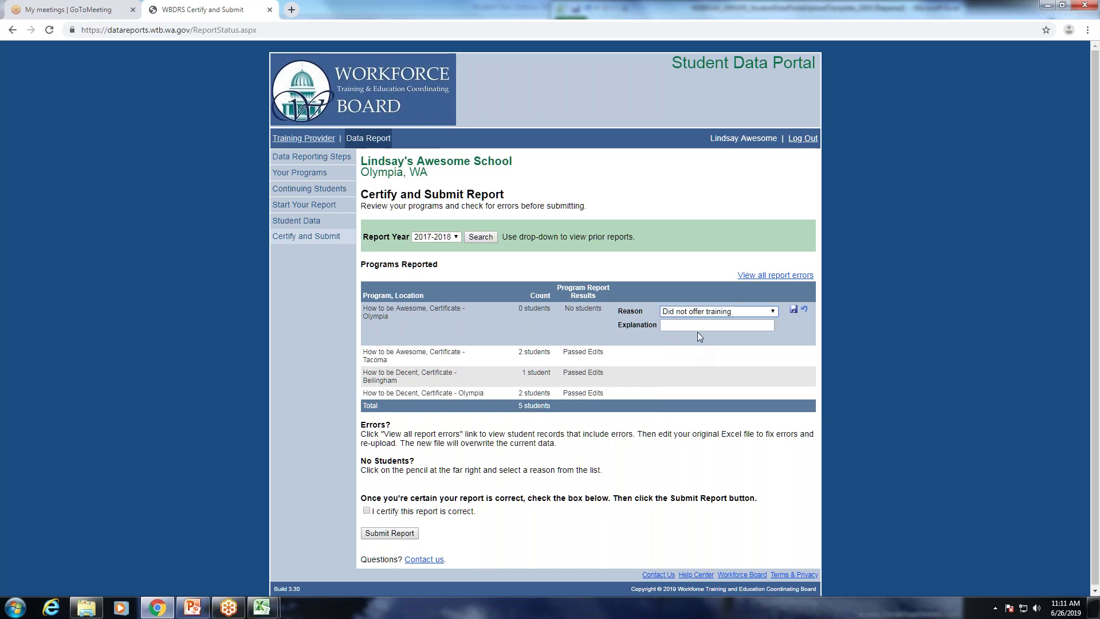
left_click(699, 328)
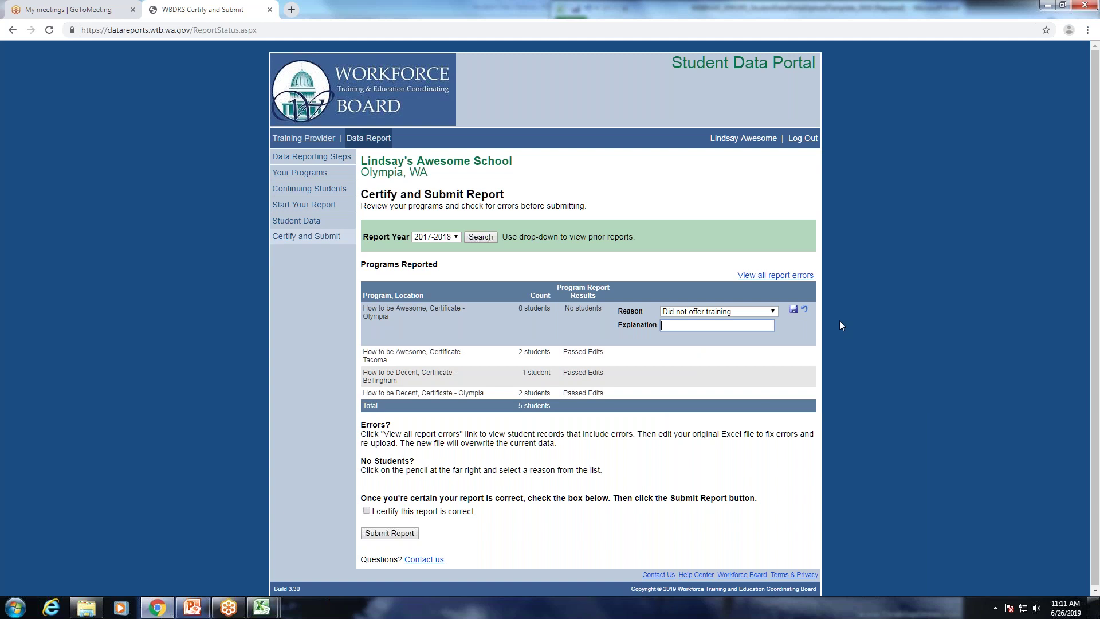
type("No students")
left_click(794, 309)
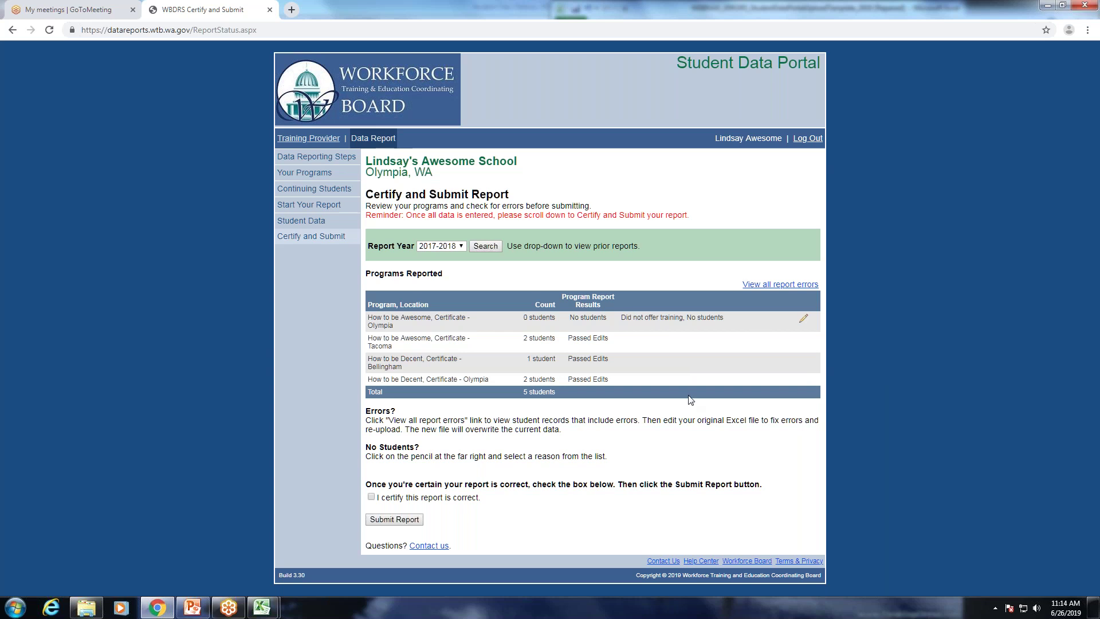
Tick 'I certify this report is correct' and submit the 2017-2018 report.
left_click(372, 497)
left_click(395, 520)
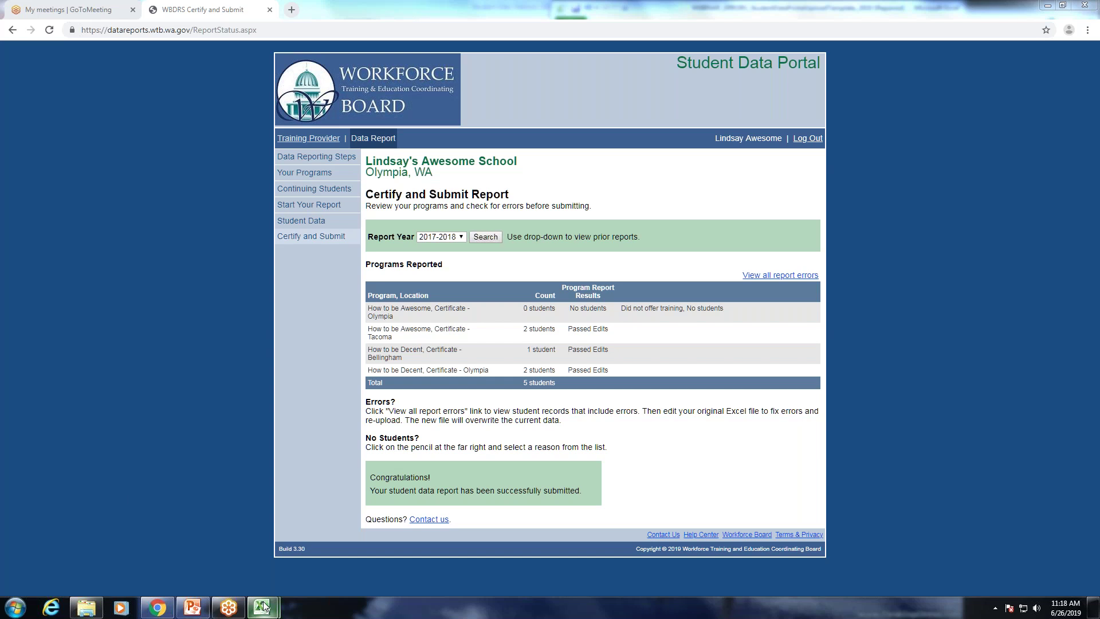
mouse_move(262, 606)
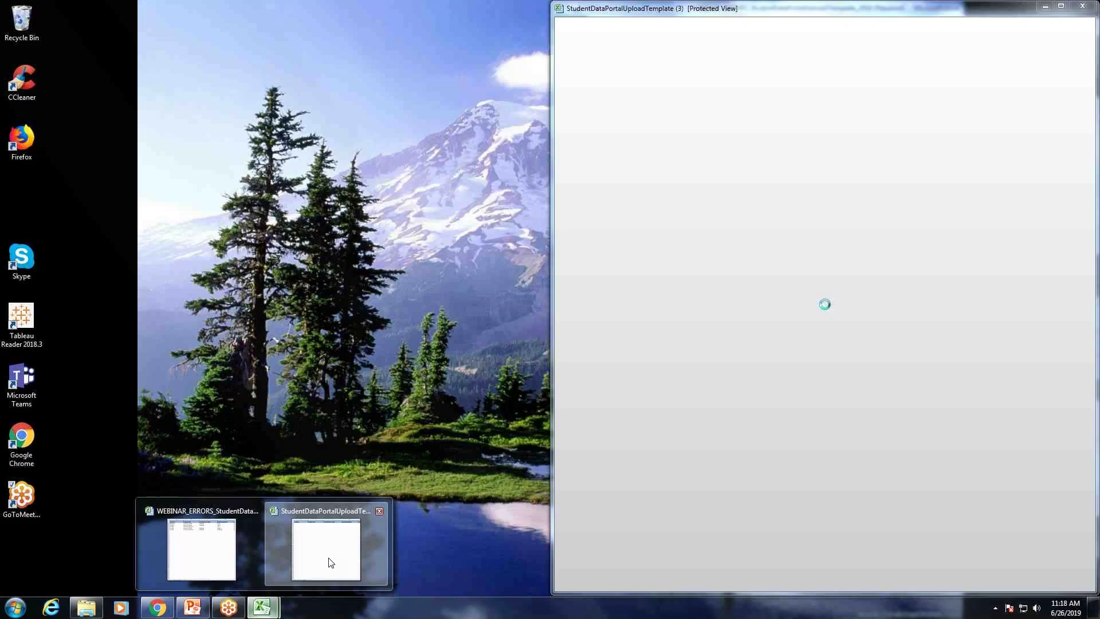
left_click(331, 562)
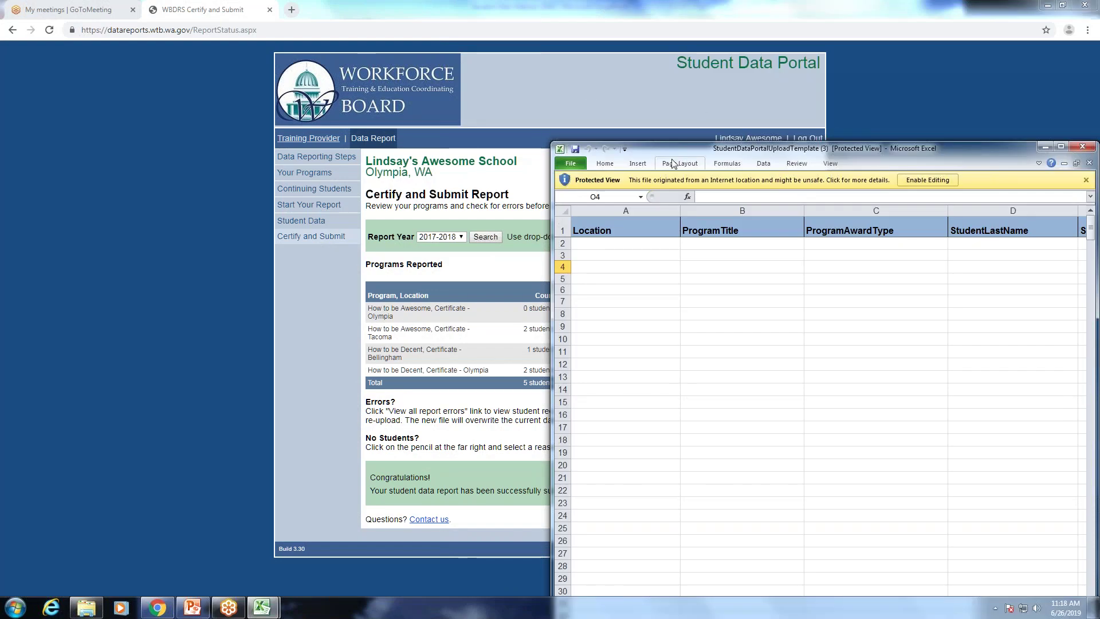
left_click(680, 164)
left_click(655, 149)
double_click(656, 149)
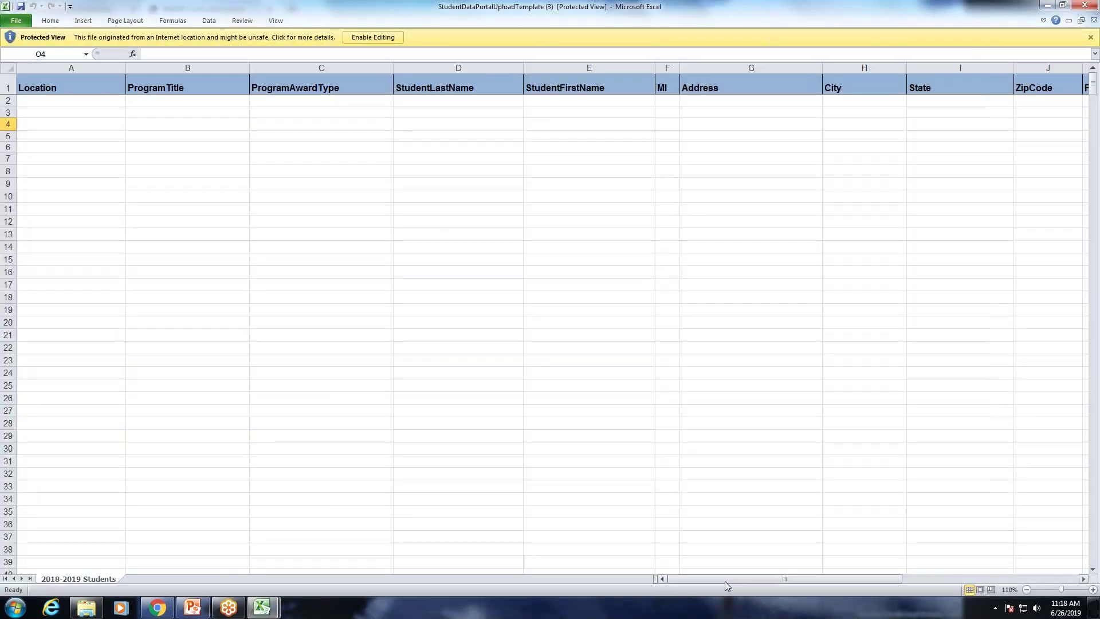
left_click_drag(724, 581, 904, 577)
left_click(620, 124)
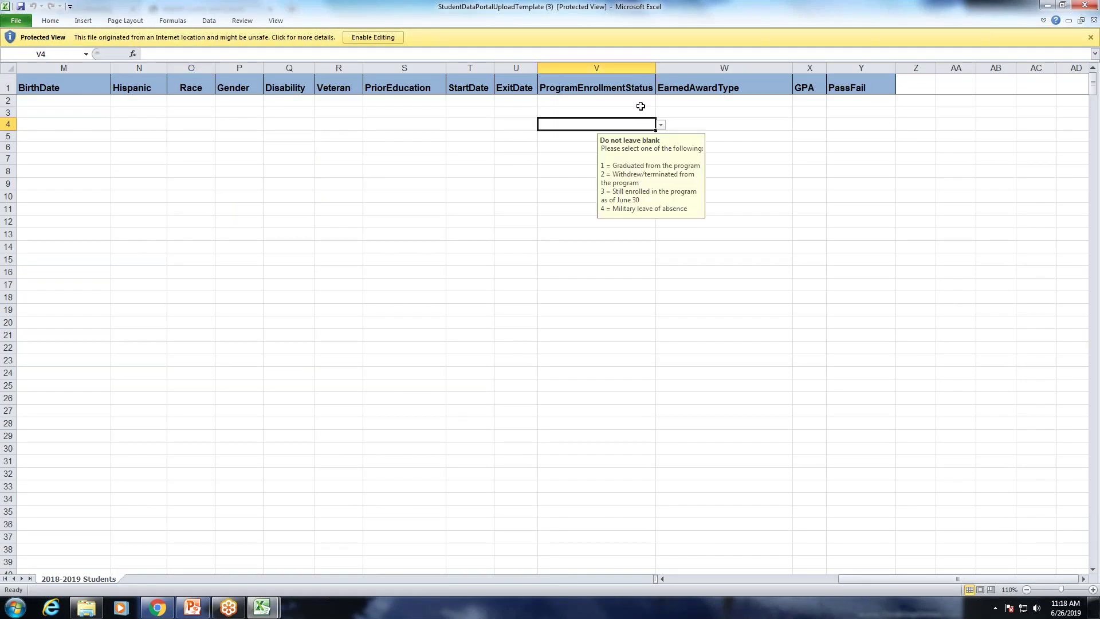
left_click(662, 126)
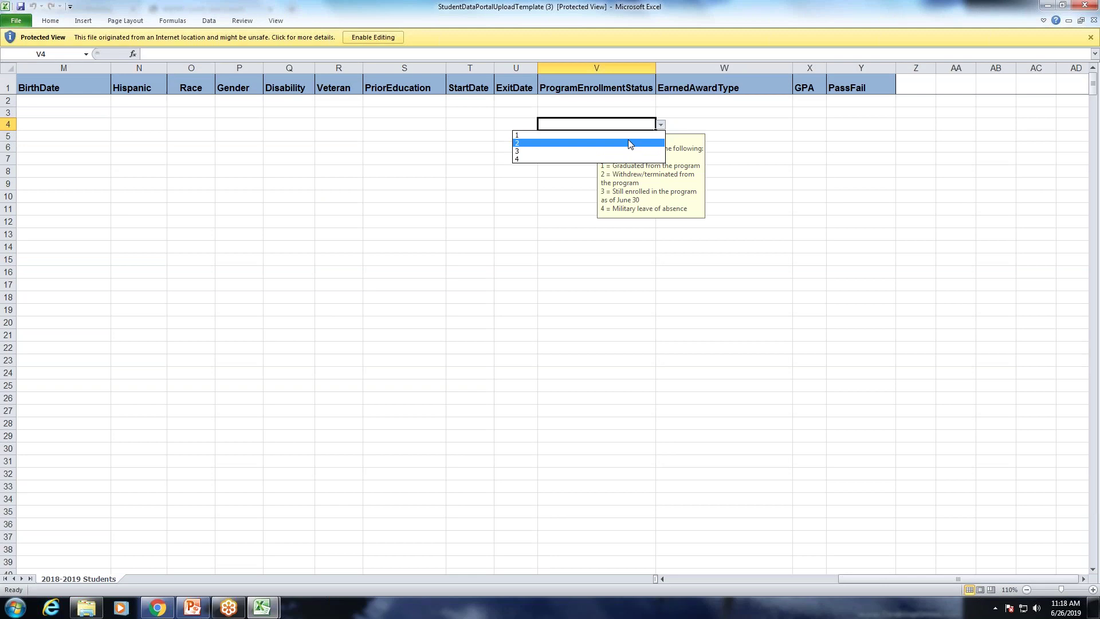
left_click(719, 122)
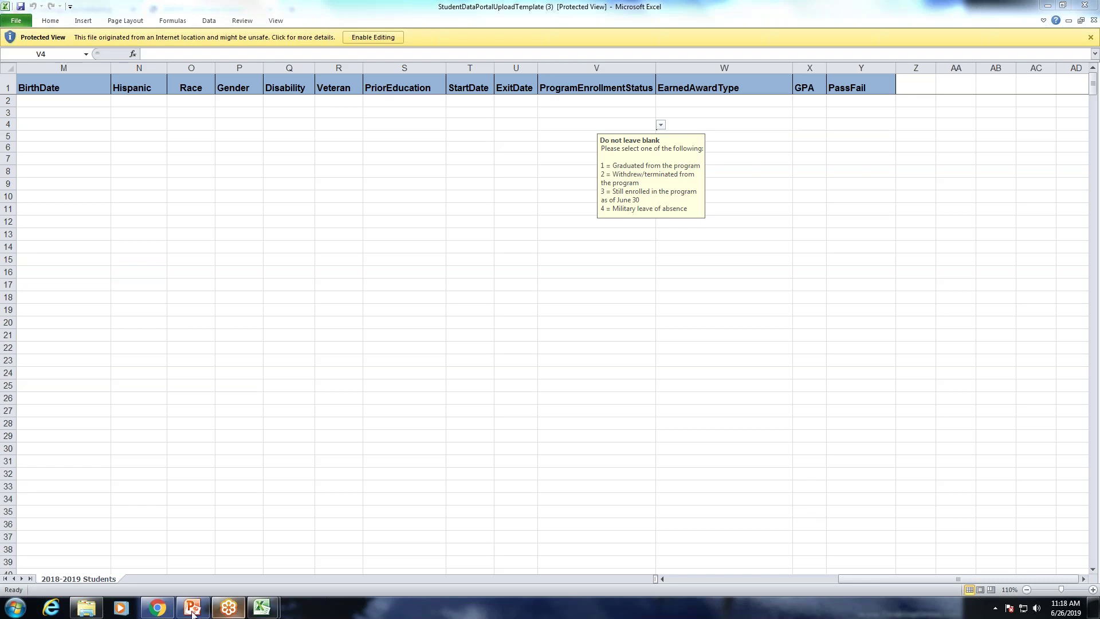
mouse_move(155, 611)
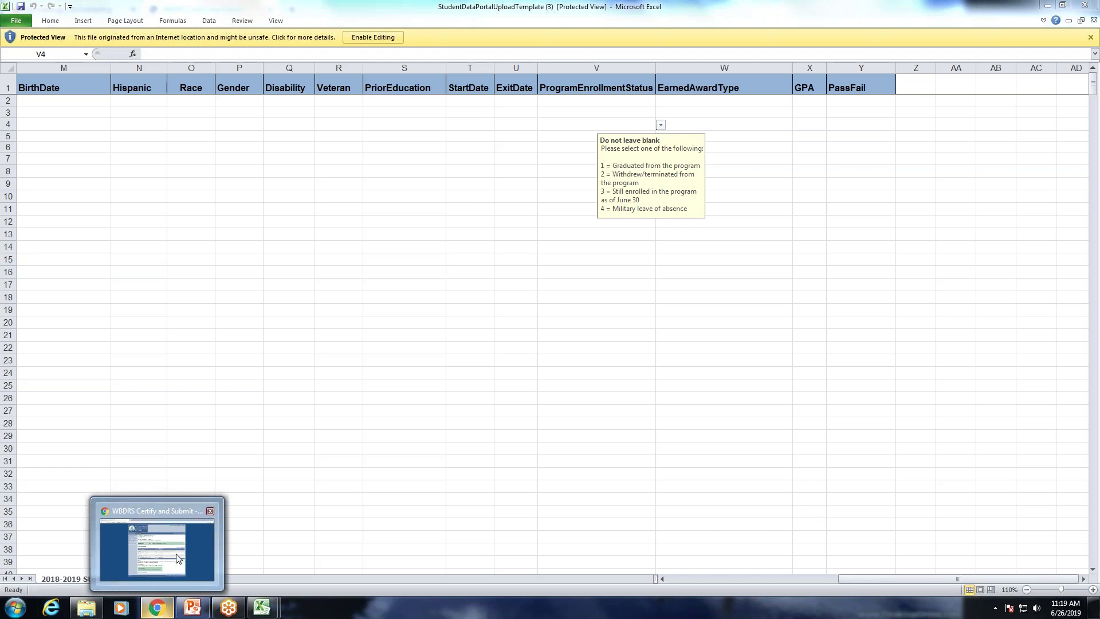
left_click(206, 547)
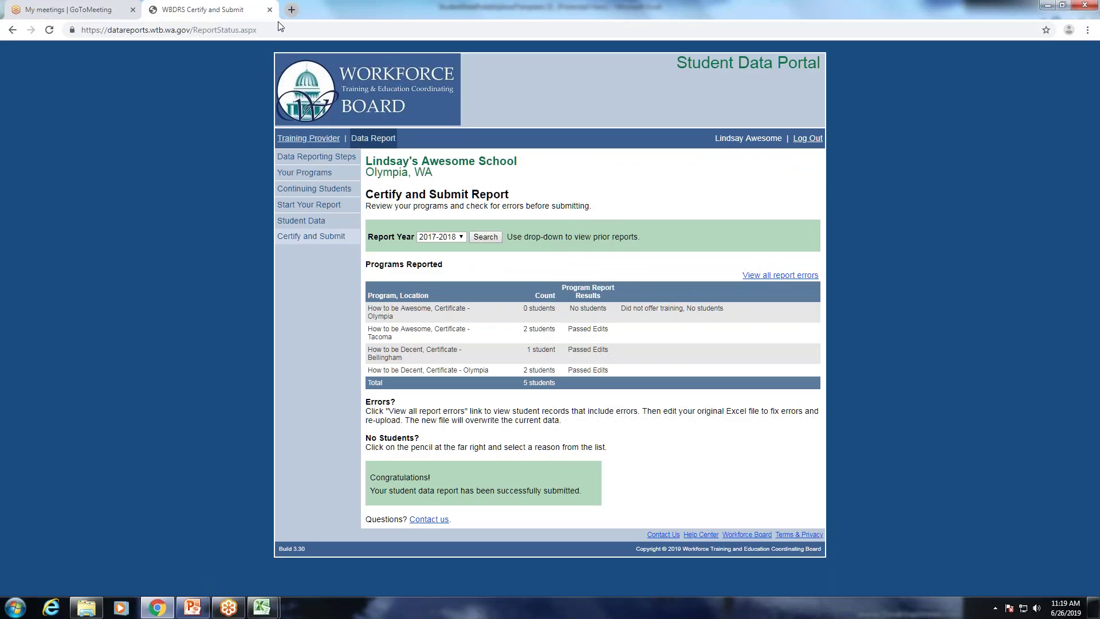
left_click(292, 9)
type("w")
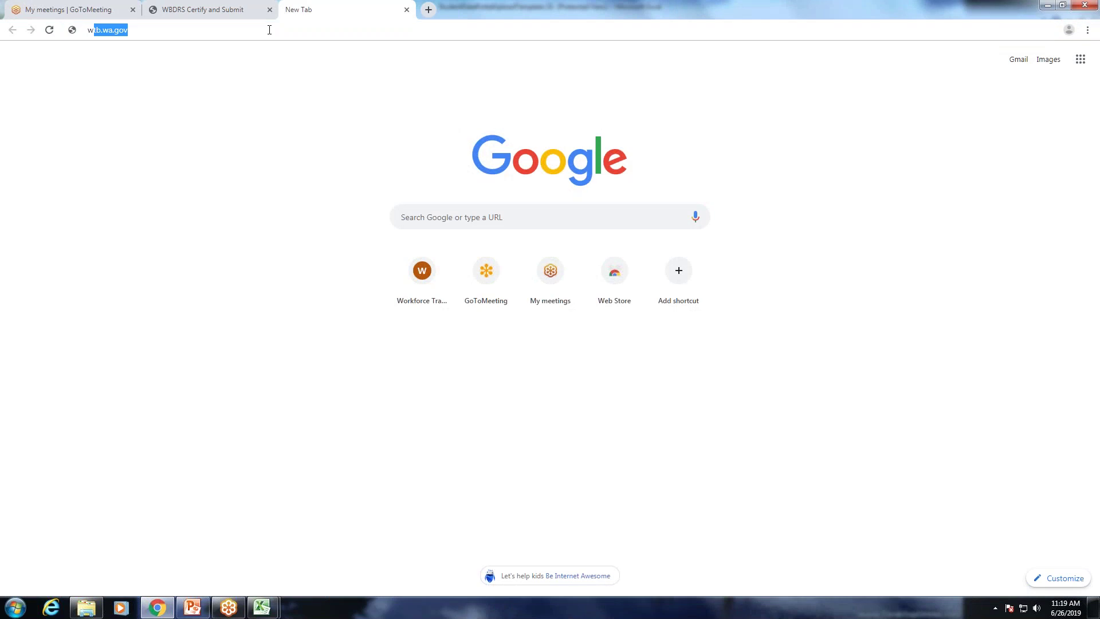
type("ww.careerbridge")
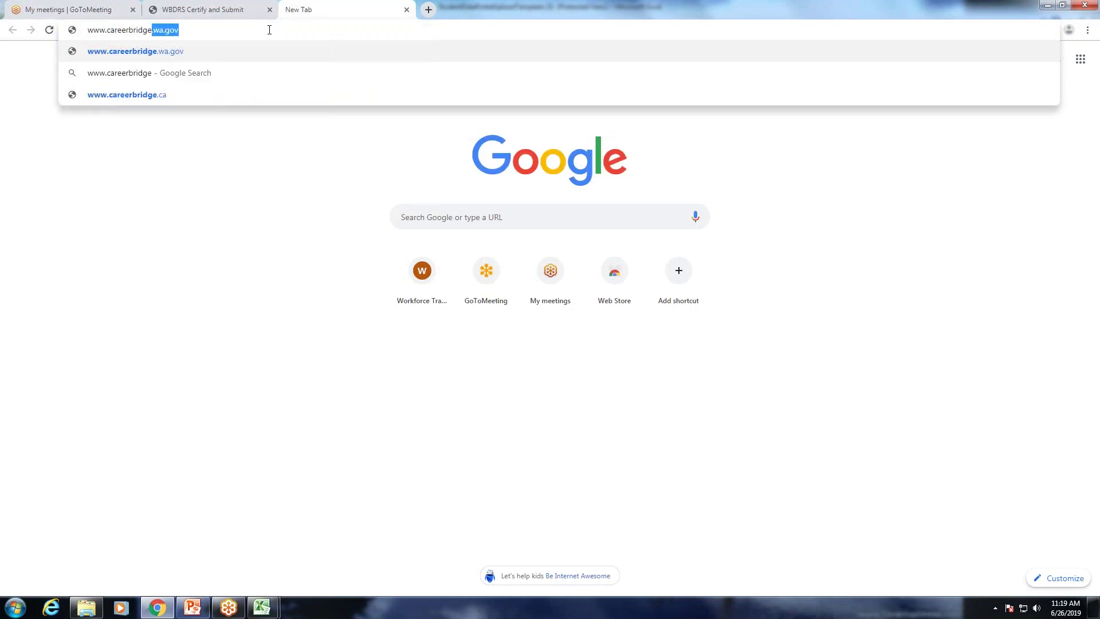
key("Return")
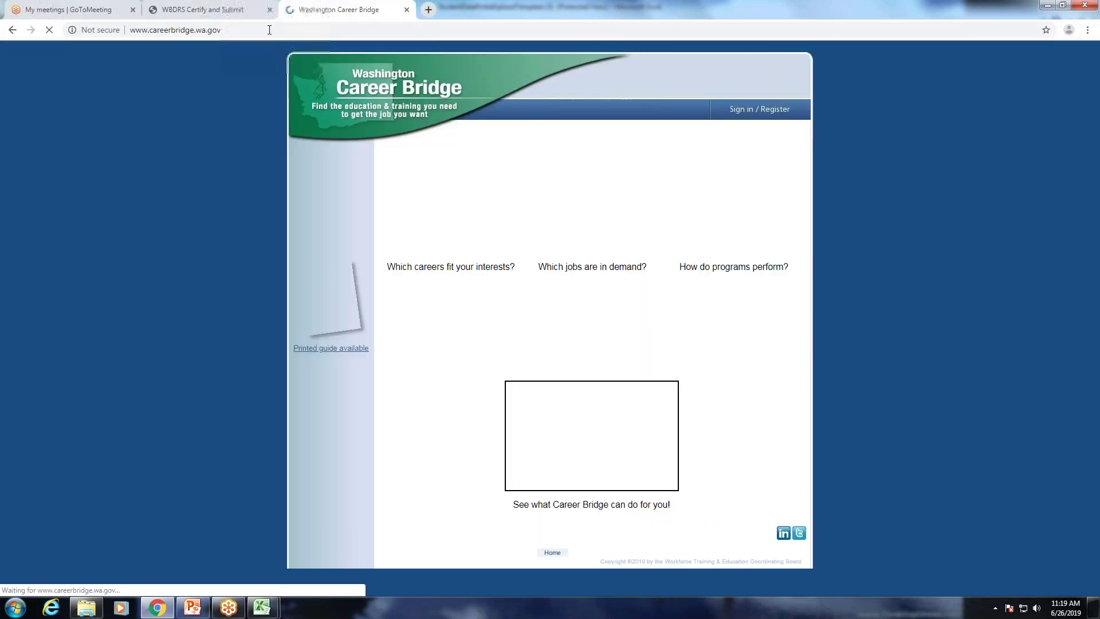
Search Find Education for Programs with Performance Results, returning 500 programs.
left_click(319, 191)
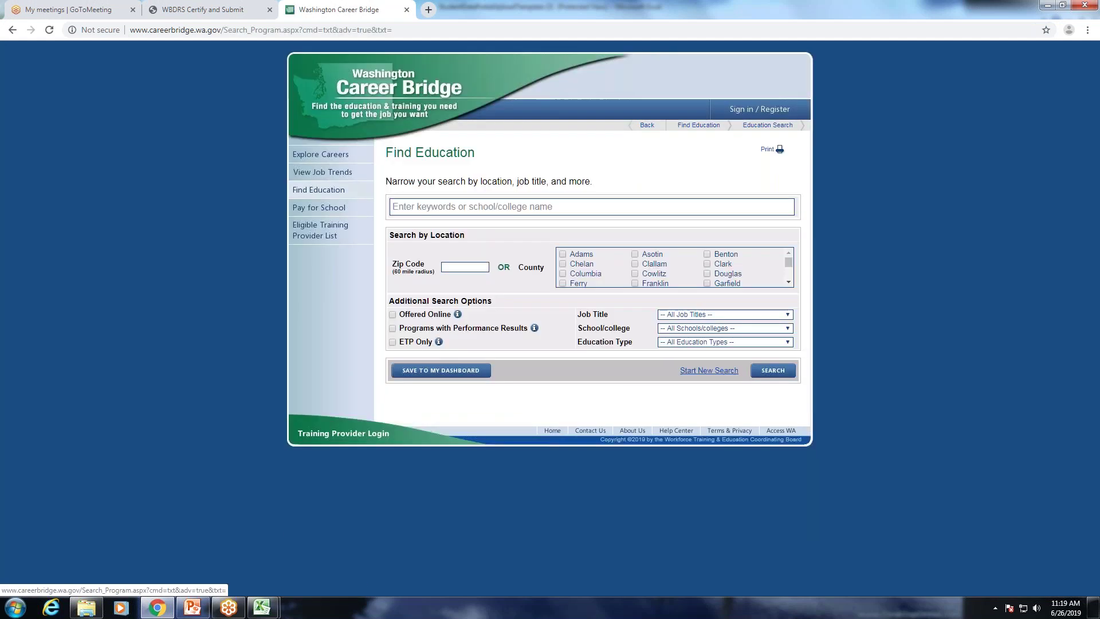
left_click(393, 328)
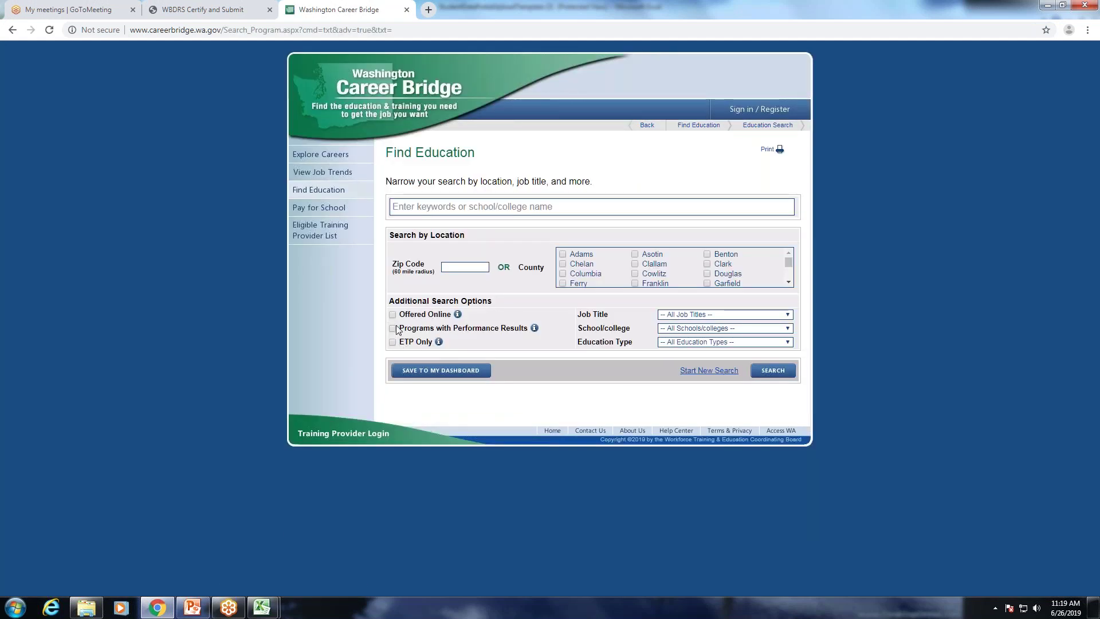
left_click(770, 371)
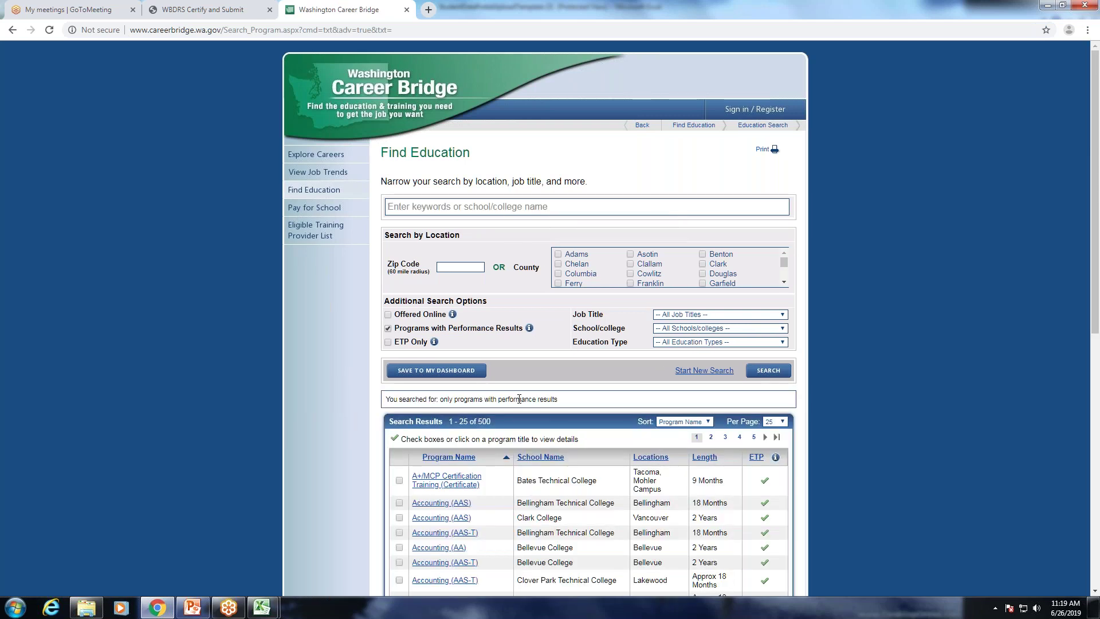
scroll(550, 344, "down", 1)
Open A+/MCP Certification Training and review its Performance Results and Student Characteristics tabs.
left_click(446, 422)
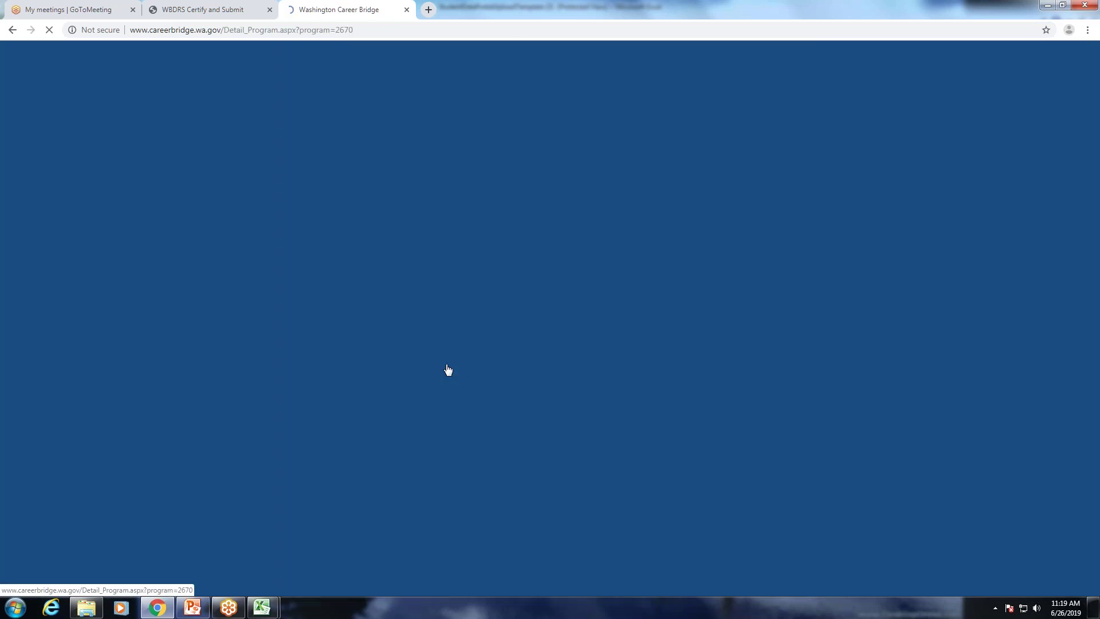
left_click(539, 224)
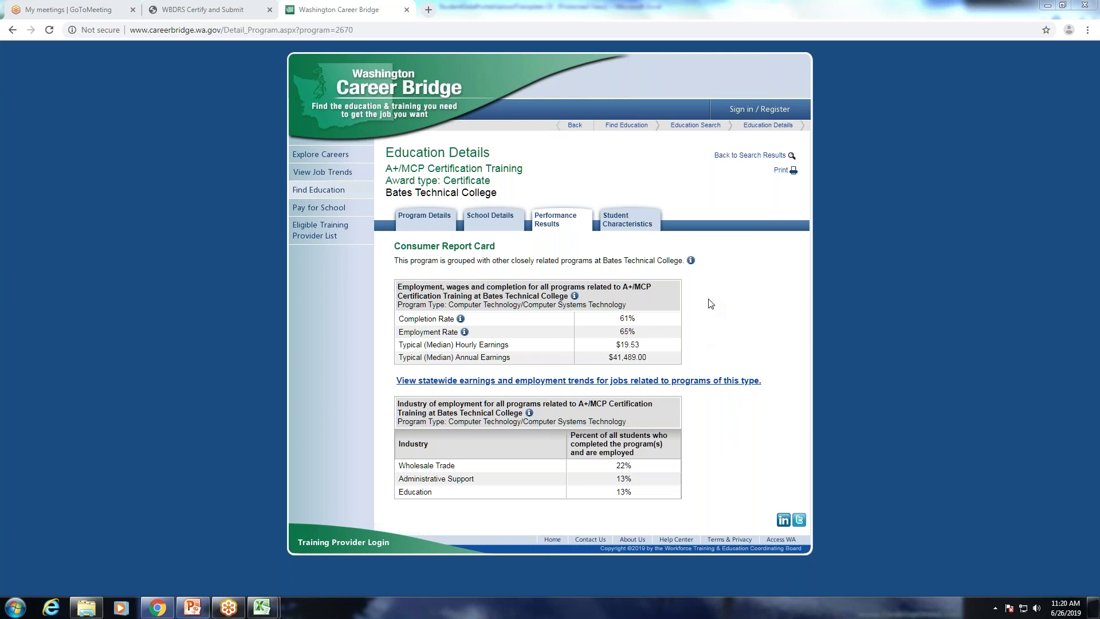
left_click(643, 225)
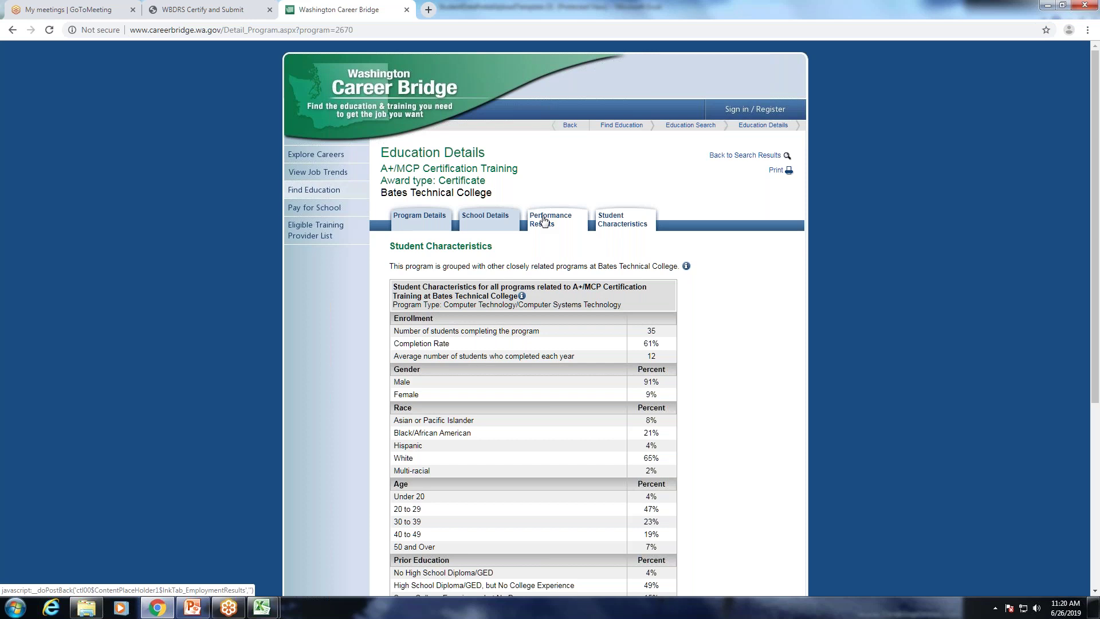
left_click(545, 221)
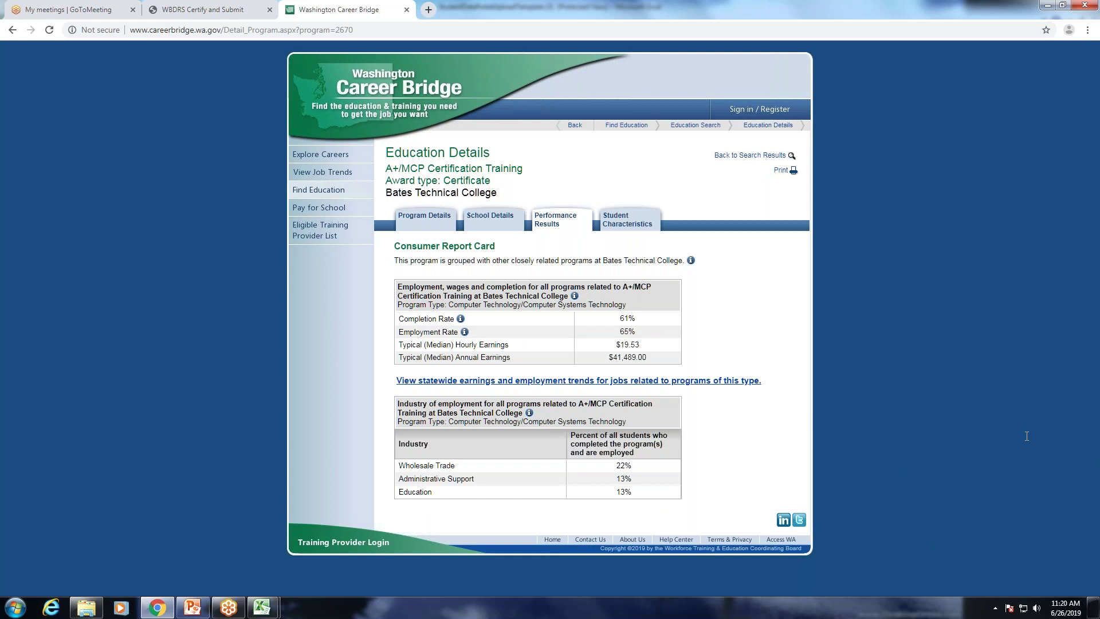
Bring back the Excel upload template and read cell Y4's PassFail guidance (P = Passed, F = Failed).
mouse_move(262, 608)
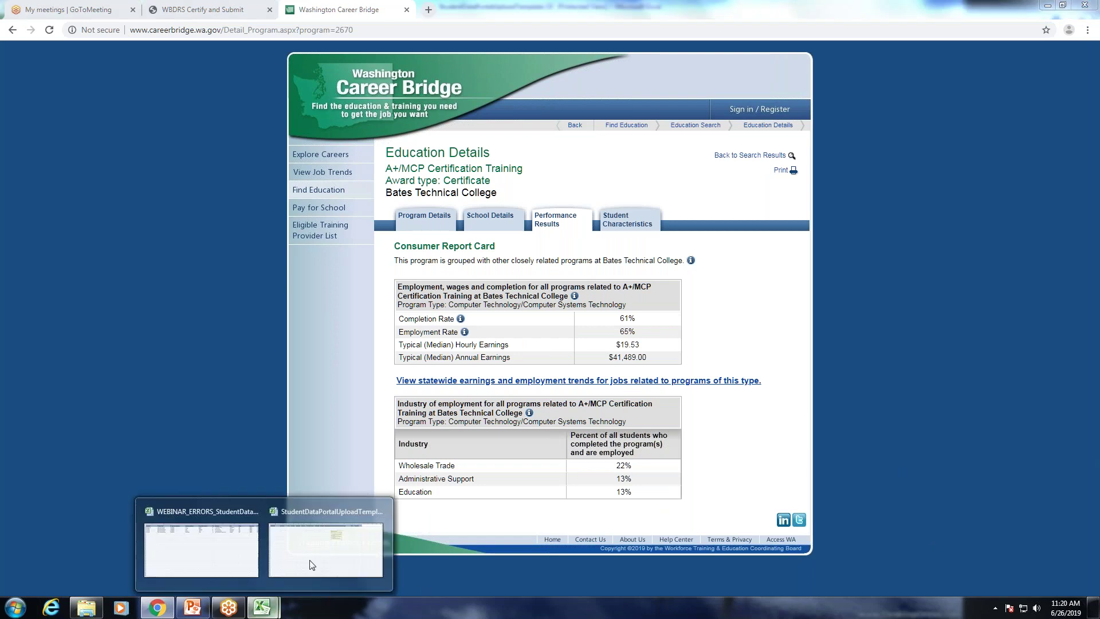
left_click(338, 544)
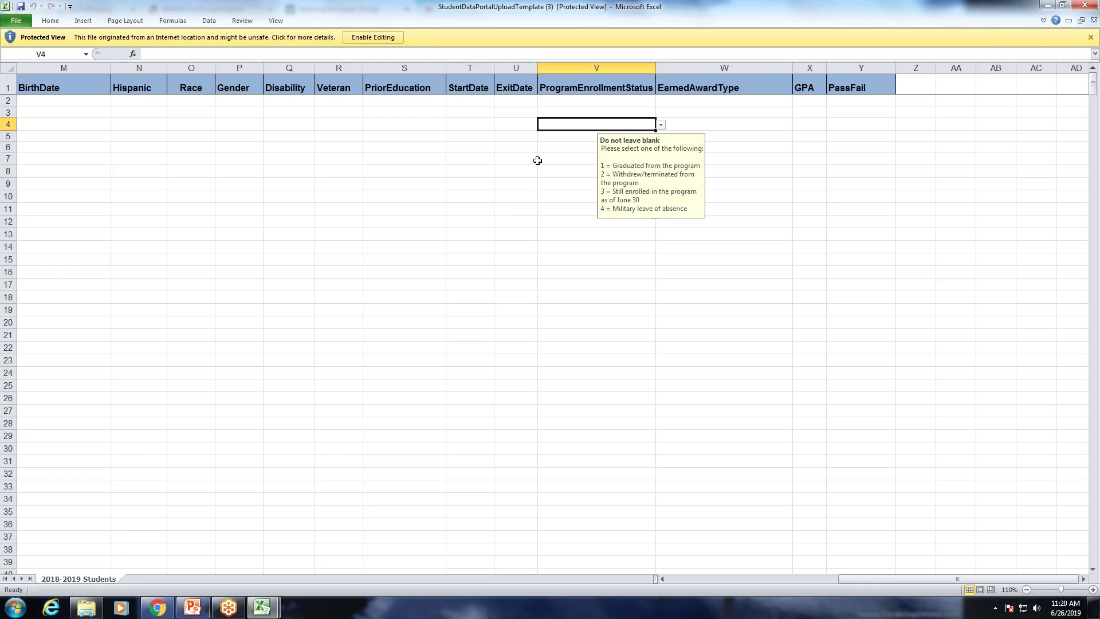
left_click(864, 125)
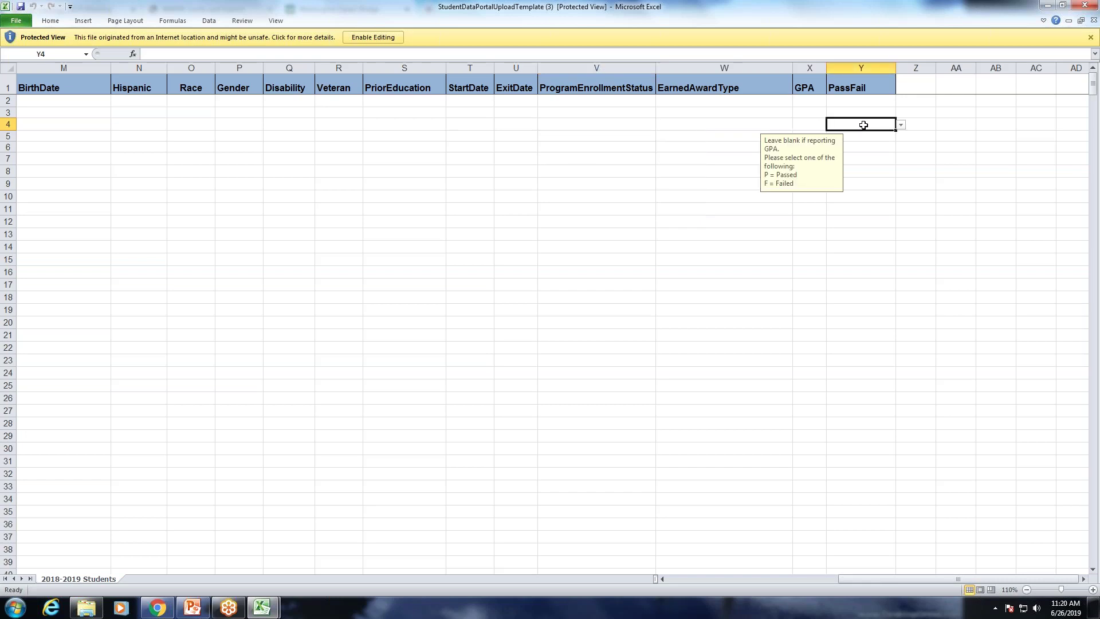